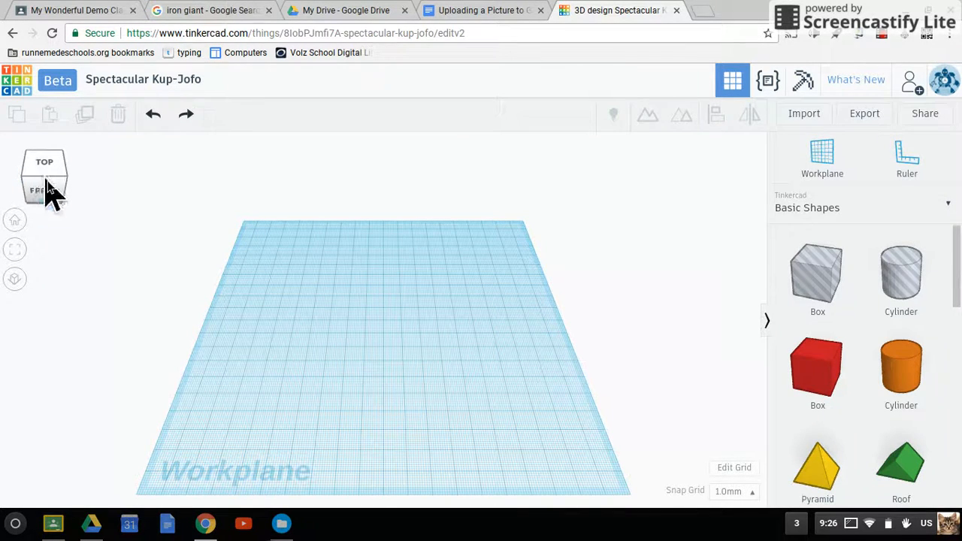
Step: Place a solid red box near the middle of the workplane
left_click_drag(49, 191, 19, 178)
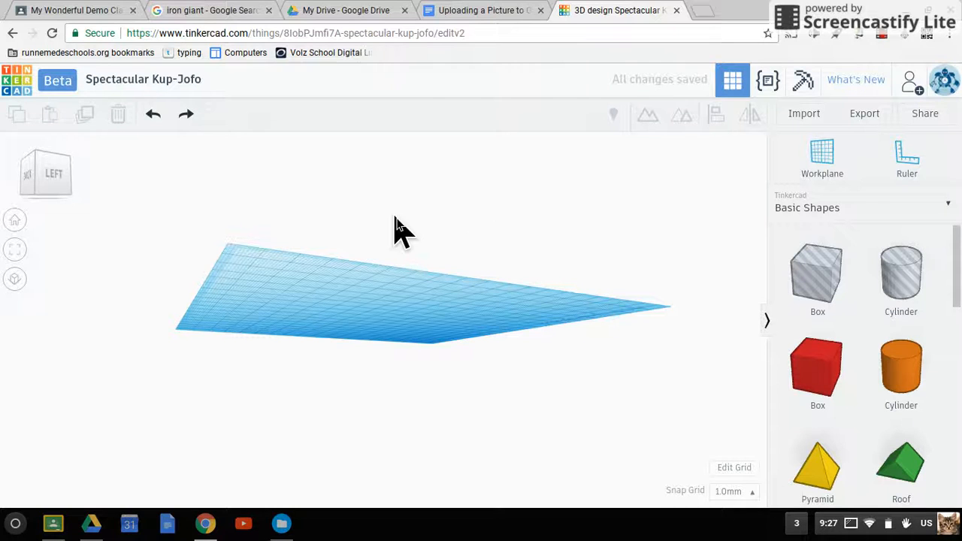
left_click(16, 225)
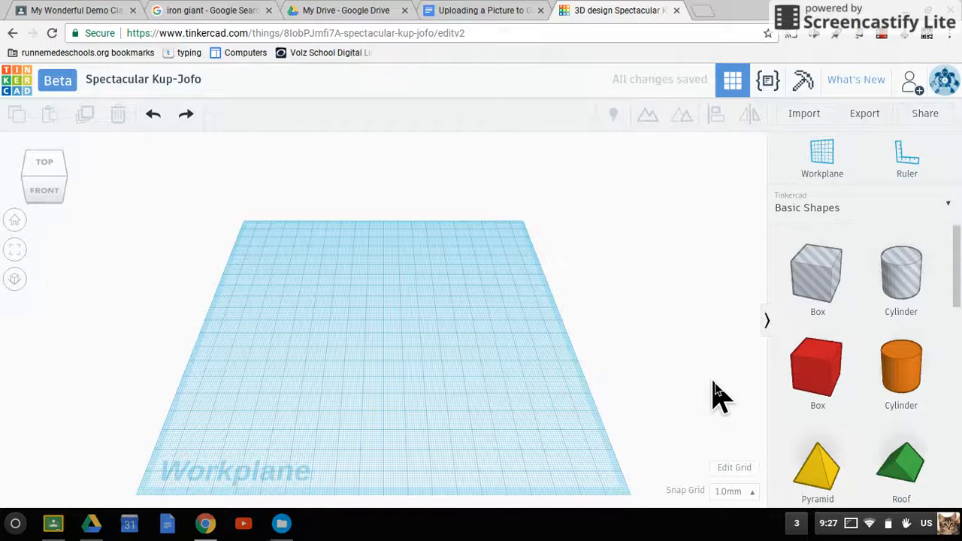
left_click_drag(833, 369, 408, 327)
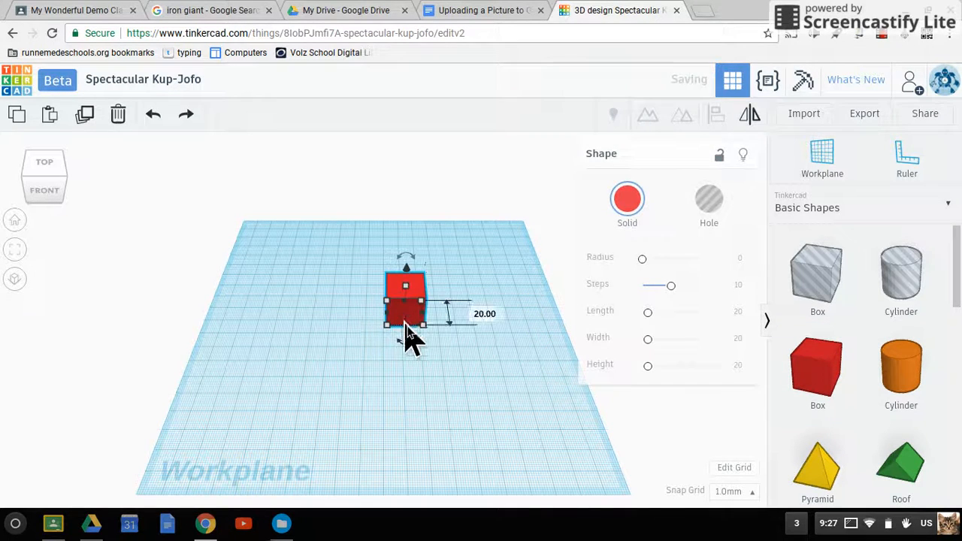
Step: Set the red box's side-to-side width to 15 mm and its height to 40 mm
mouse_move(425, 336)
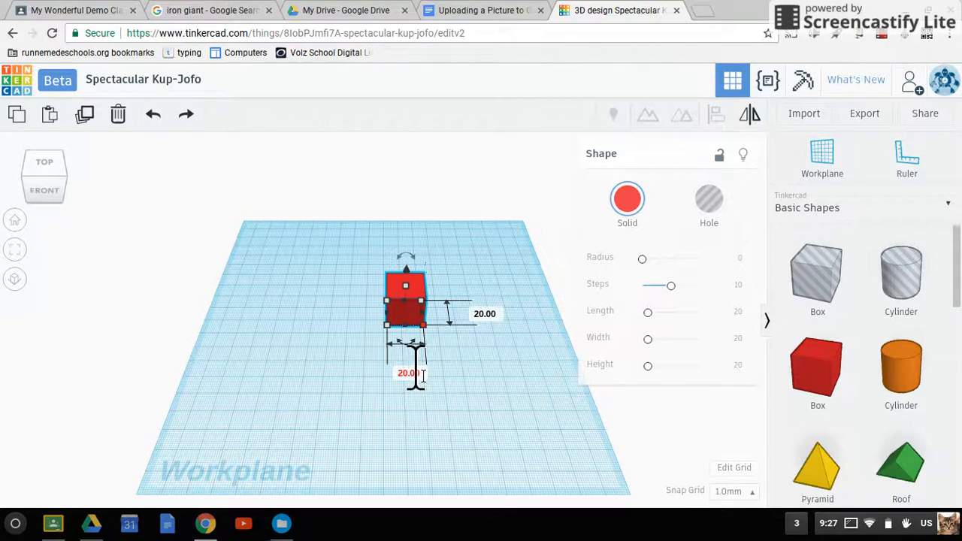
scroll(412, 379, "up", 5)
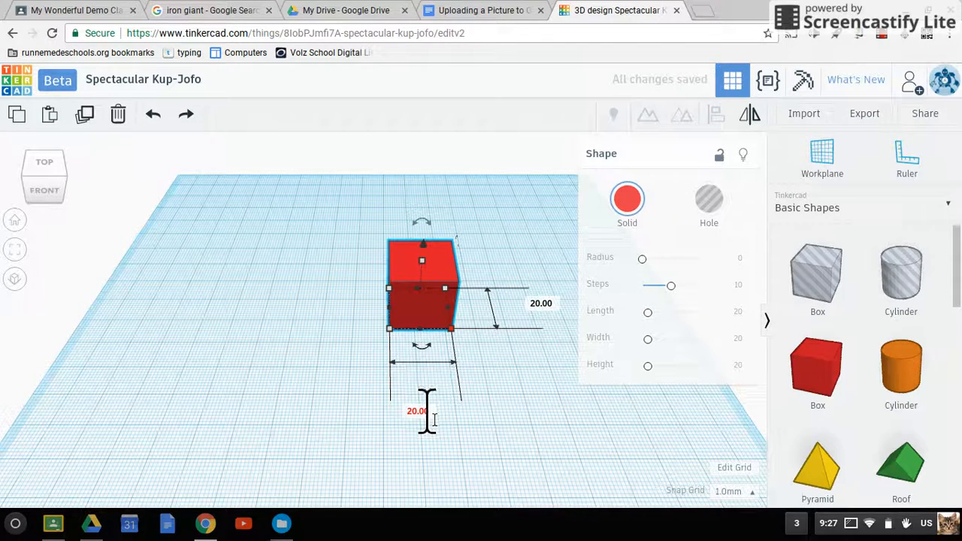
type("15")
key("Return")
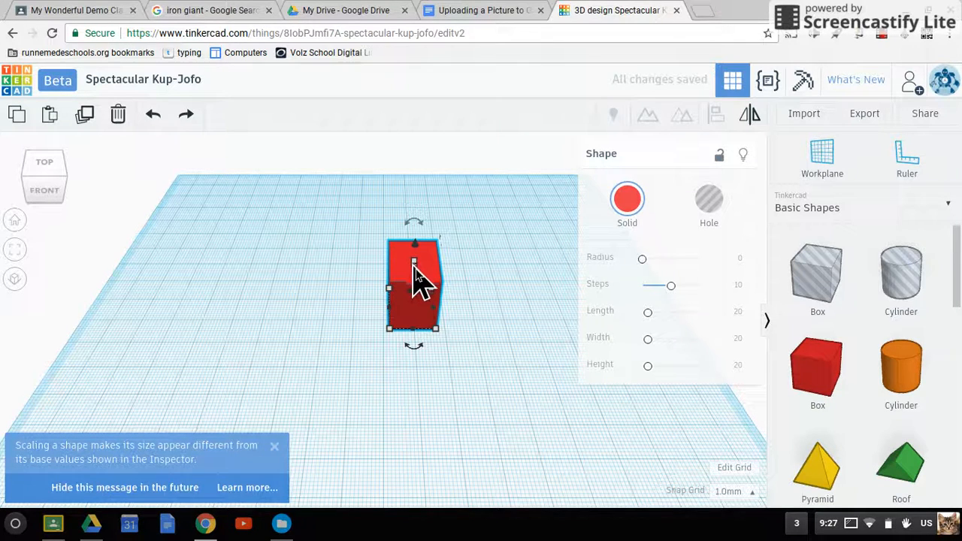
mouse_move(414, 263)
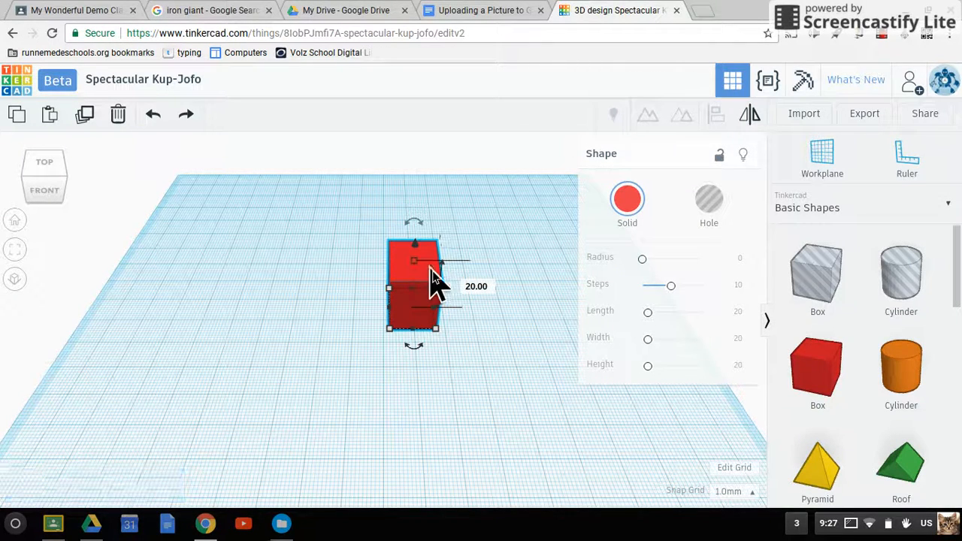
left_click(484, 294)
key("Return")
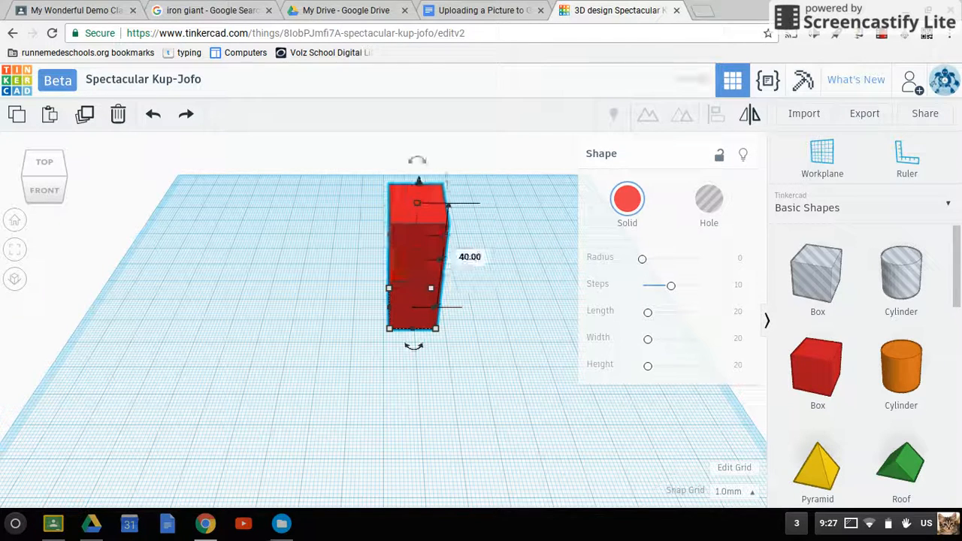
left_click(374, 349)
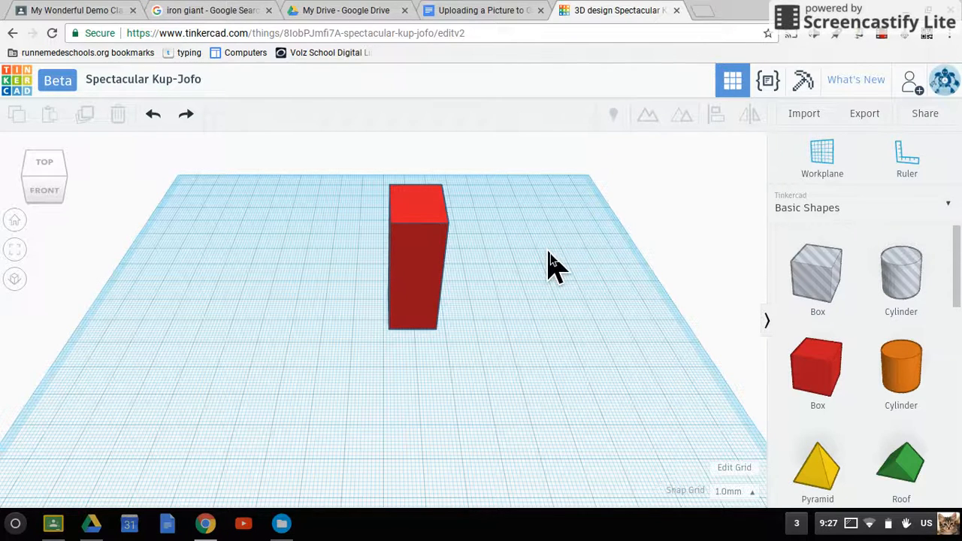
Step: Add a second solid red box beside the tall one and align both boxes by their centres along all three axes
left_click_drag(825, 380, 591, 325)
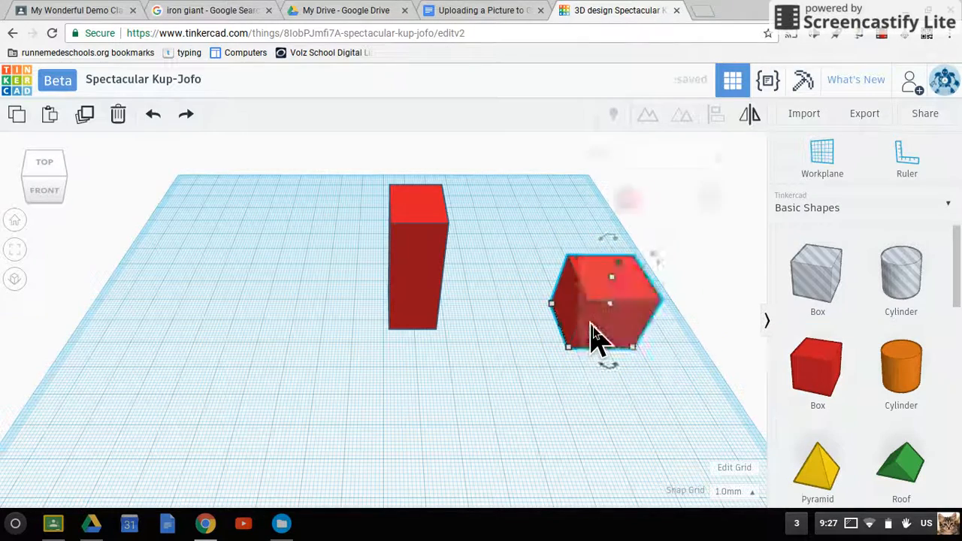
left_click(511, 382)
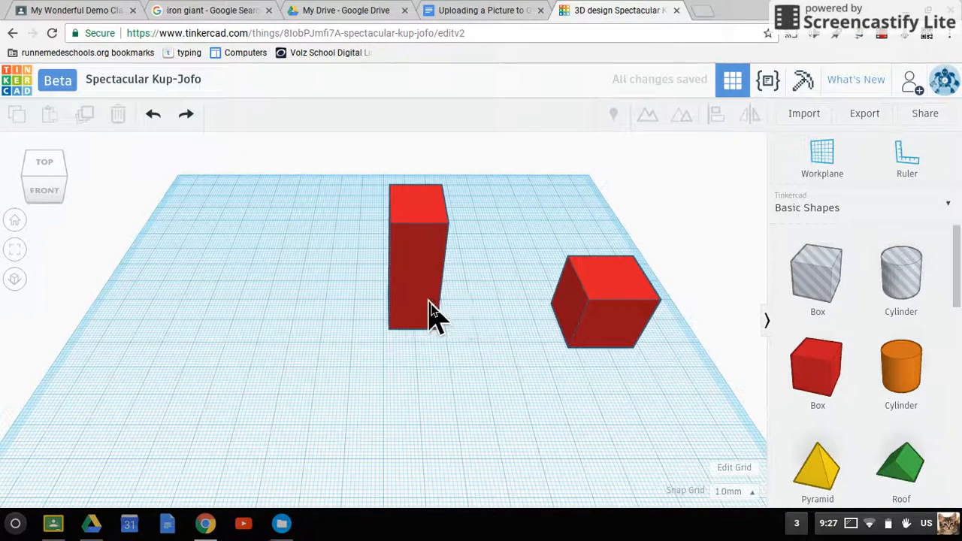
left_click_drag(672, 368, 373, 265)
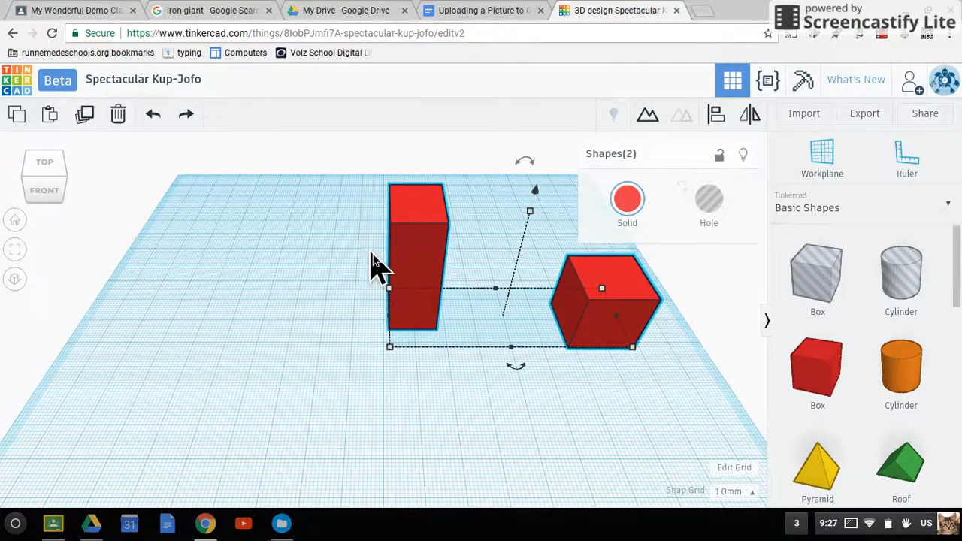
scroll(548, 209, "up", 3)
scroll(547, 208, "down", 3)
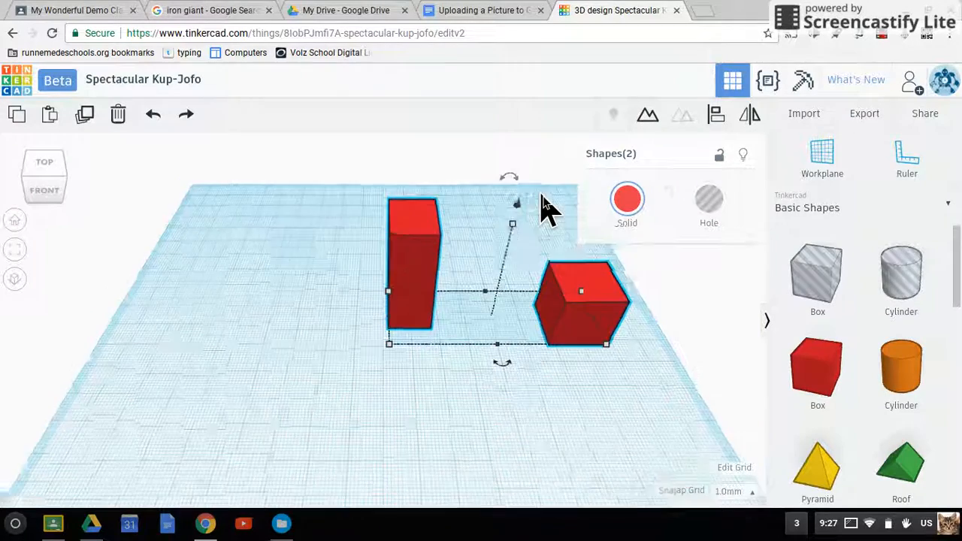
scroll(542, 197, "down", 3)
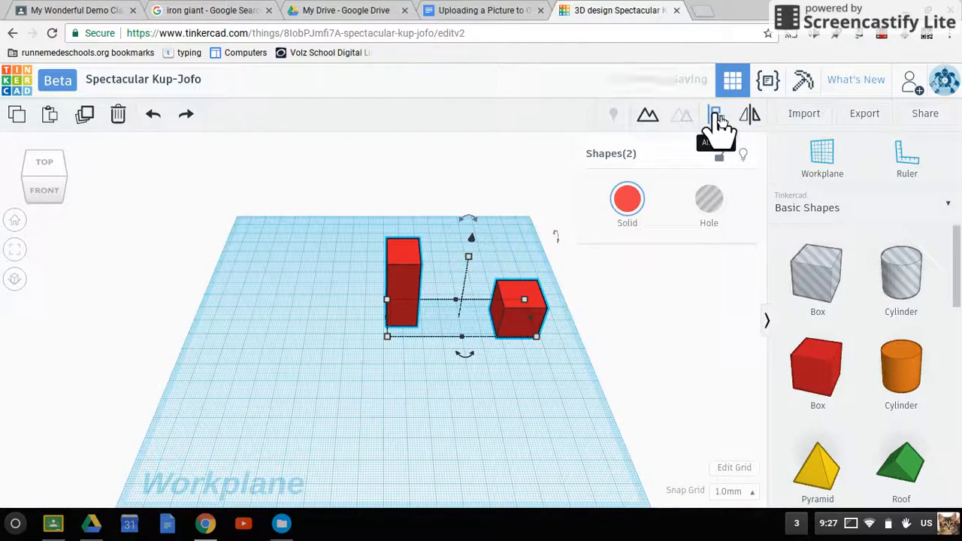
left_click(716, 120)
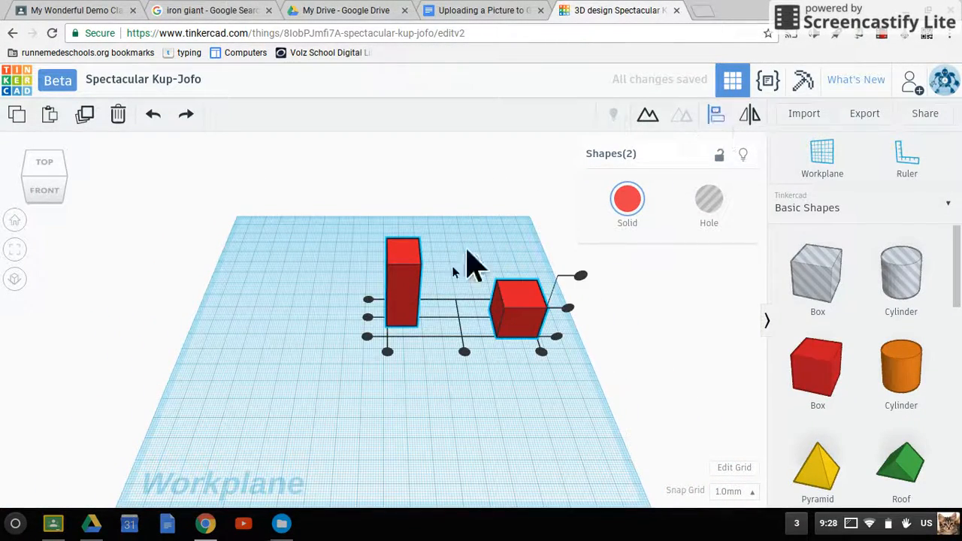
left_click(368, 317)
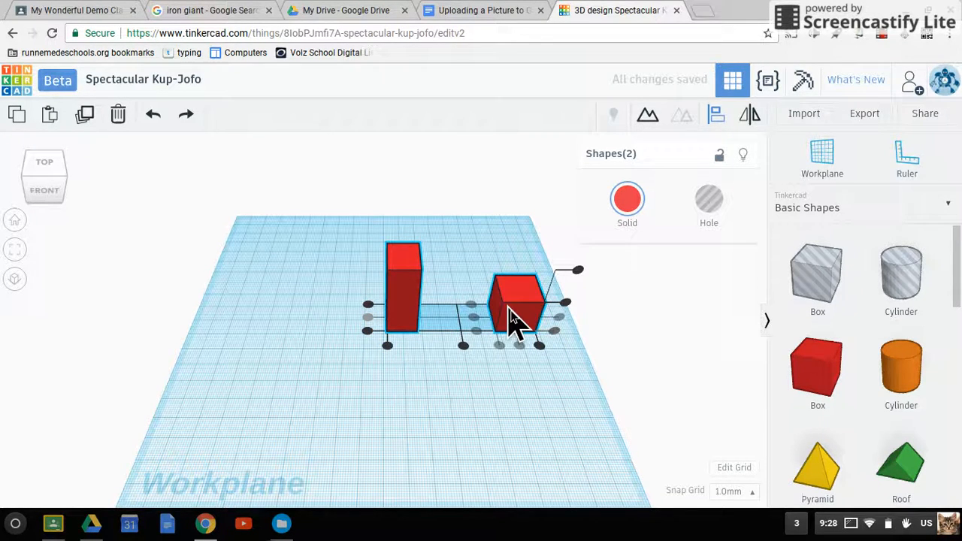
left_click(462, 347)
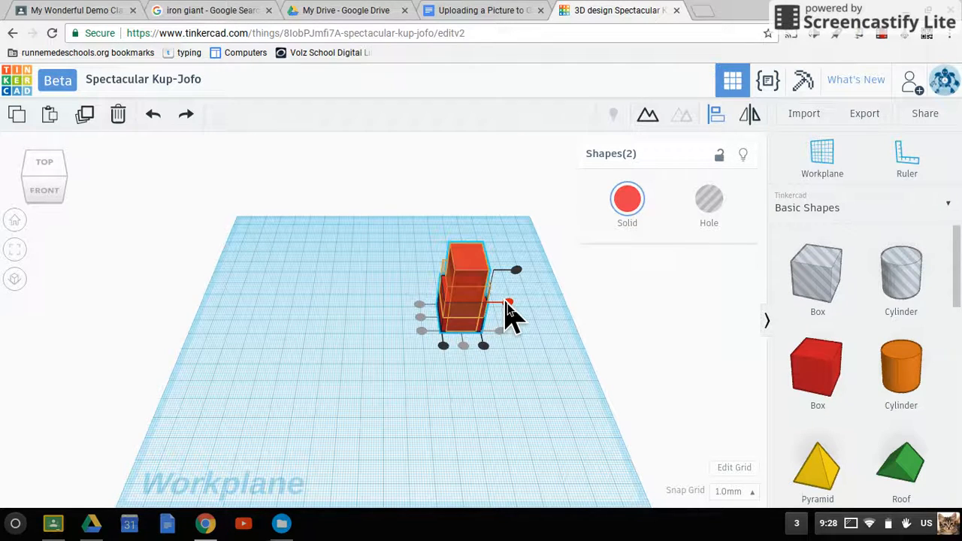
left_click(509, 304)
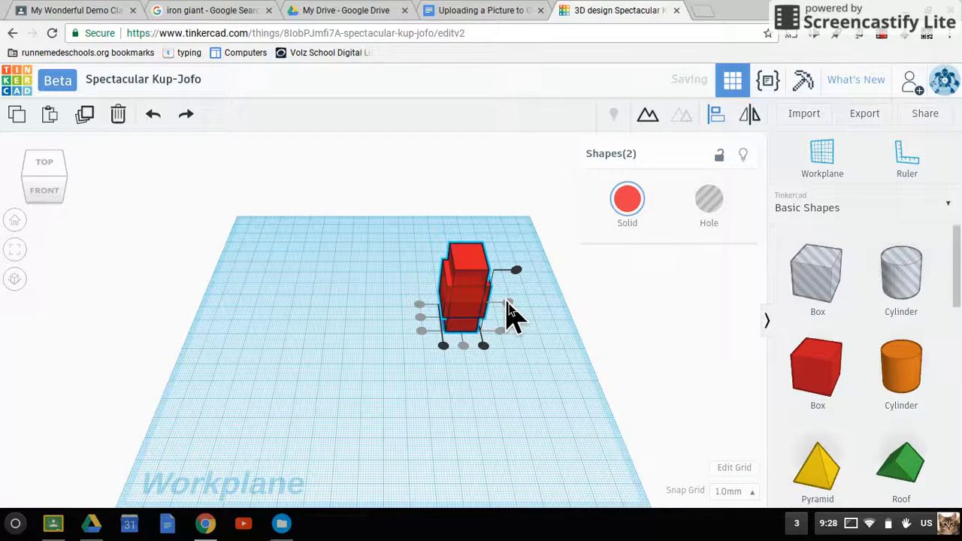
left_click(338, 290)
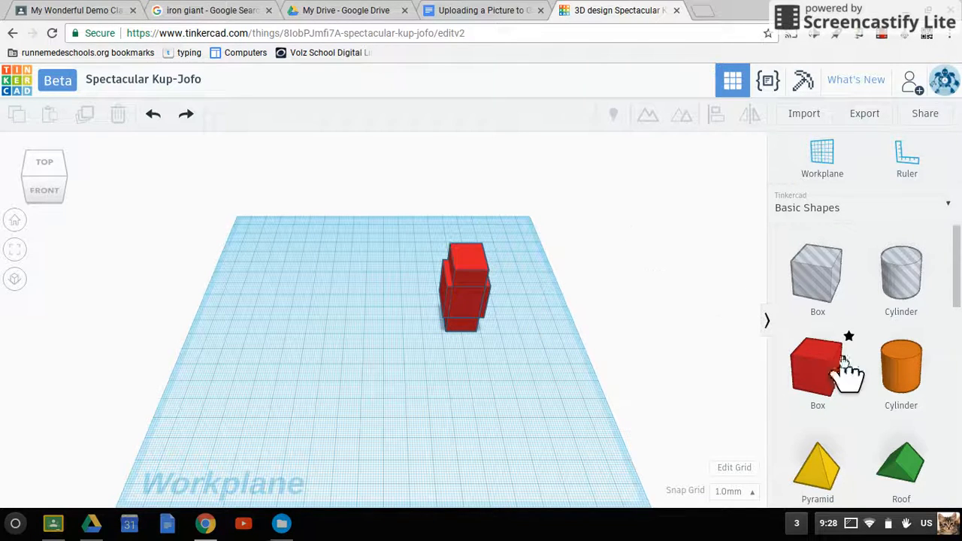
Step: Place a yellow pyramid in the front-left area of the workplane and rotate it about 89° so its point faces left
left_click_drag(818, 472, 299, 382)
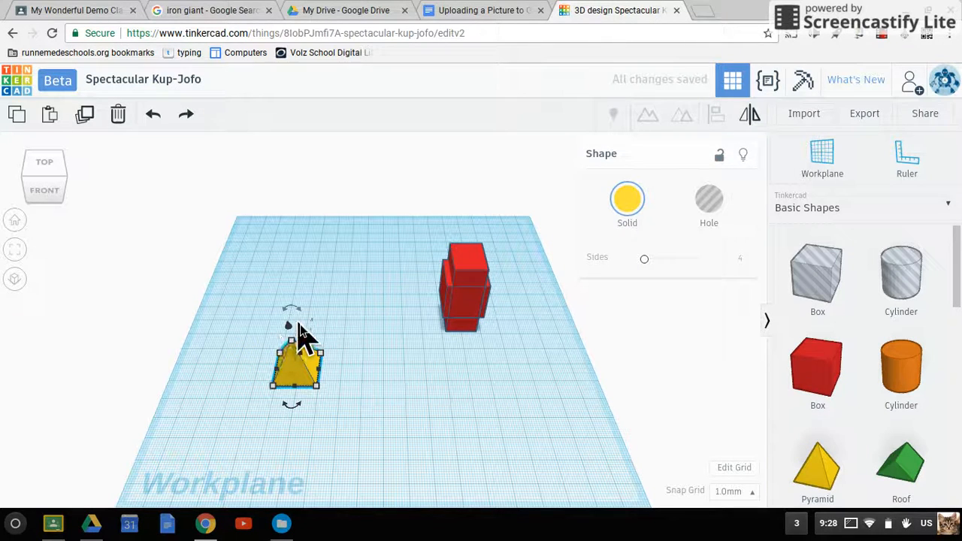
left_click_drag(299, 319, 197, 342)
scroll(286, 357, "down", 5)
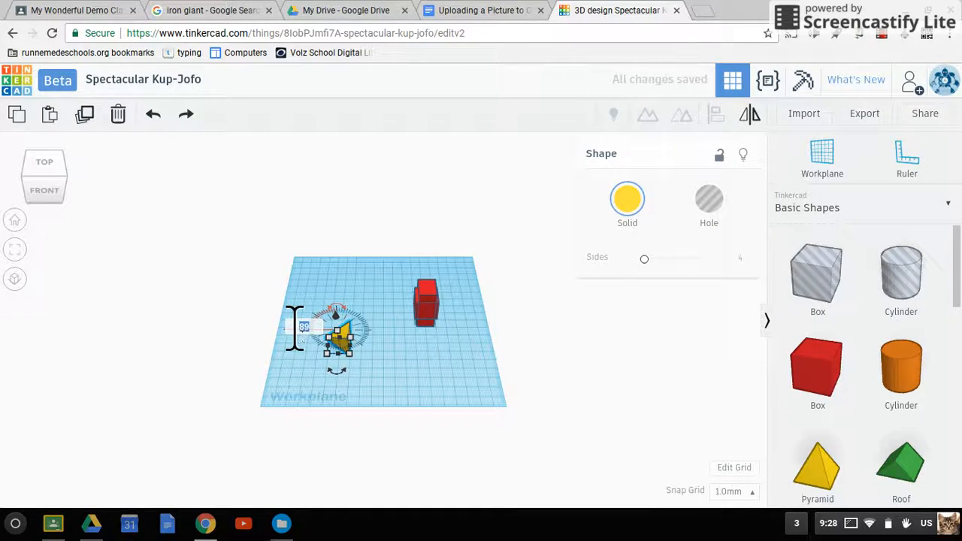
left_click(382, 353)
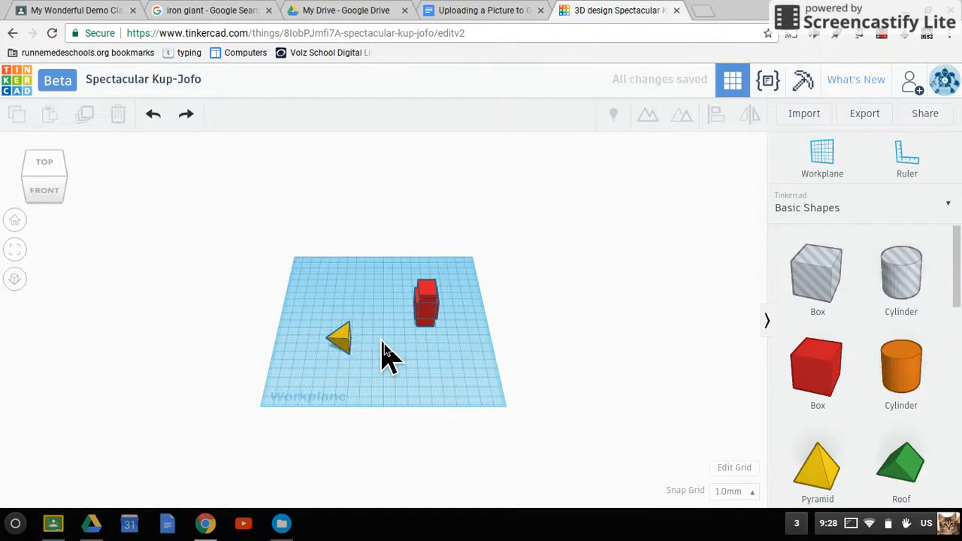
Step: Duplicate the tipped yellow pyramid in place and nudge the copy 5 mm to the right
scroll(383, 353, "up", 10)
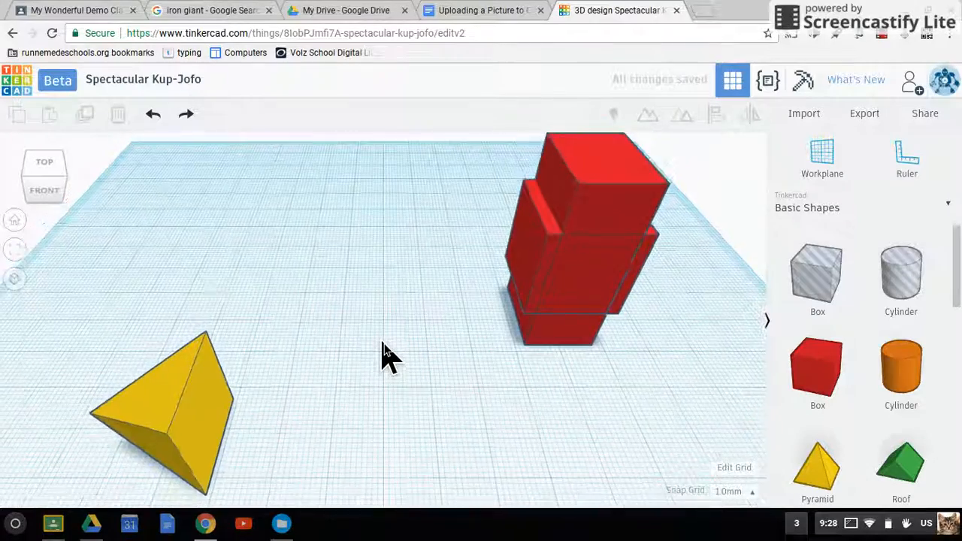
scroll(382, 353, "down", 8)
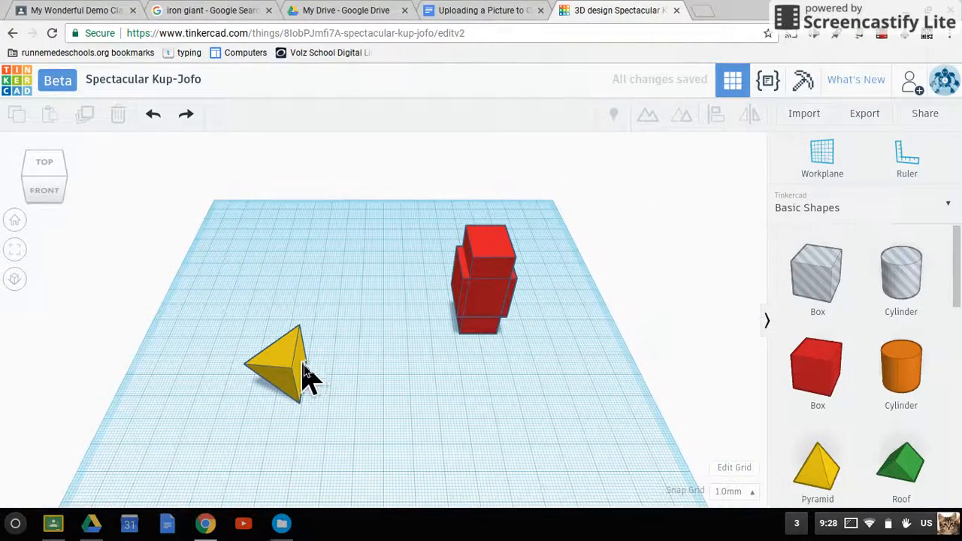
left_click(287, 375)
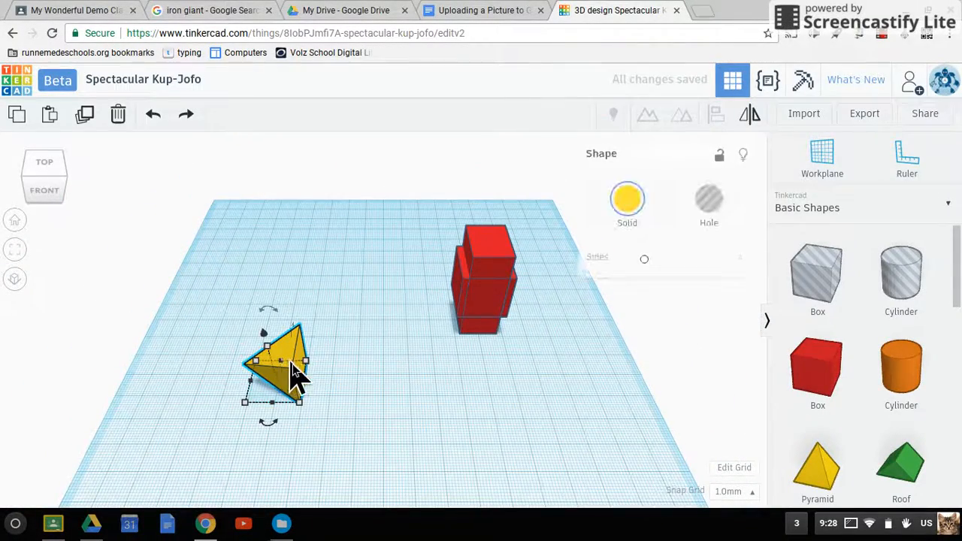
left_click(335, 381)
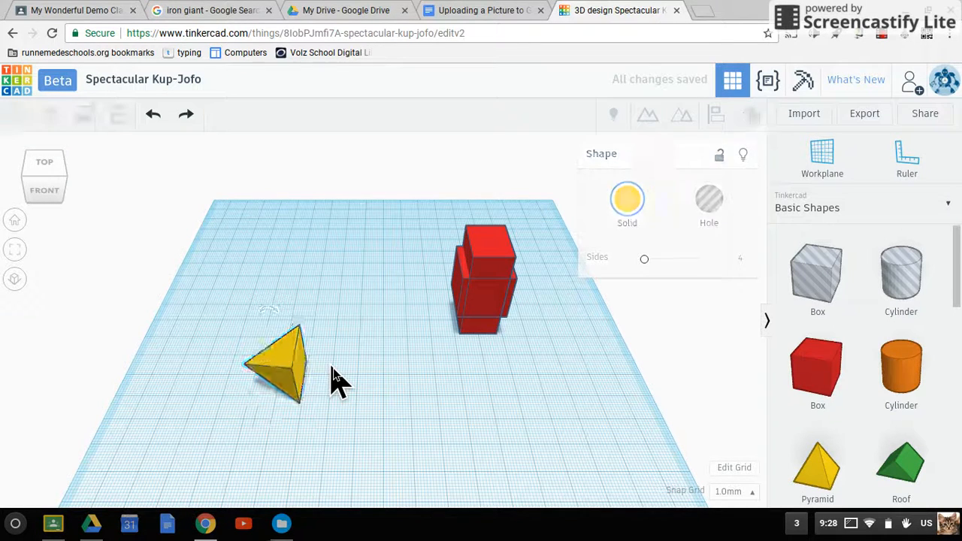
left_click(293, 381)
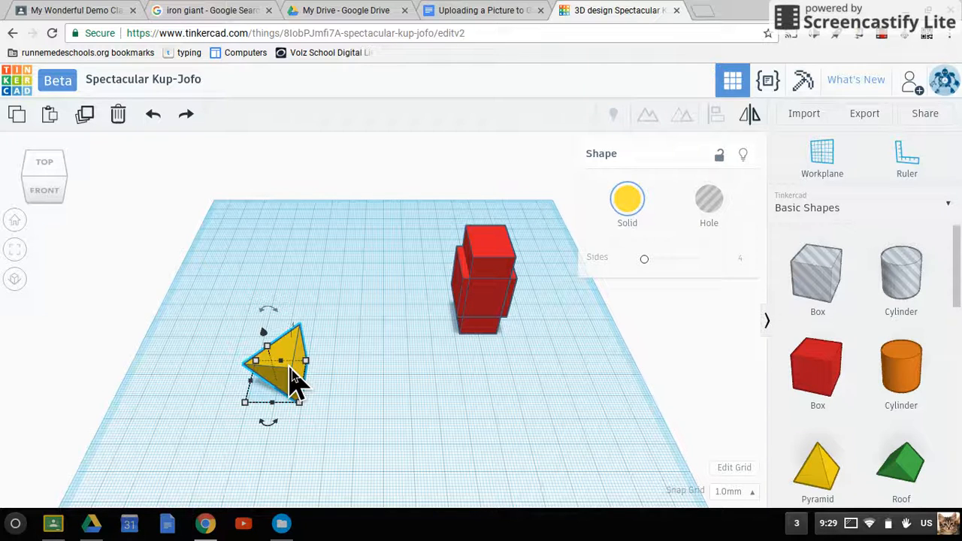
key("Right")
key("Right")
key("Right")
key("Right")
key("Right")
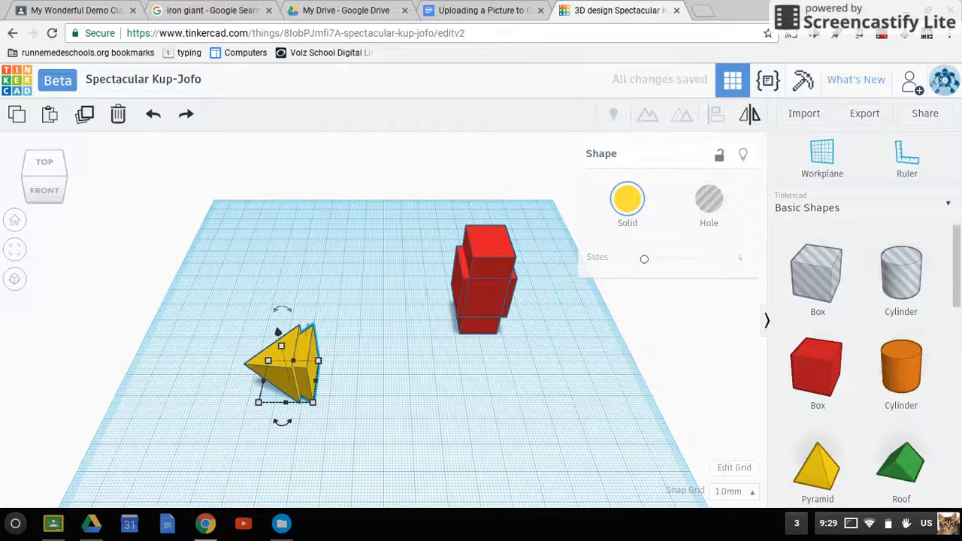
Step: Nudge the pyramid copy 5 mm back onto the original and mirror it left to right
key("Left")
key("Left")
key("Left")
key("Left")
key("Left")
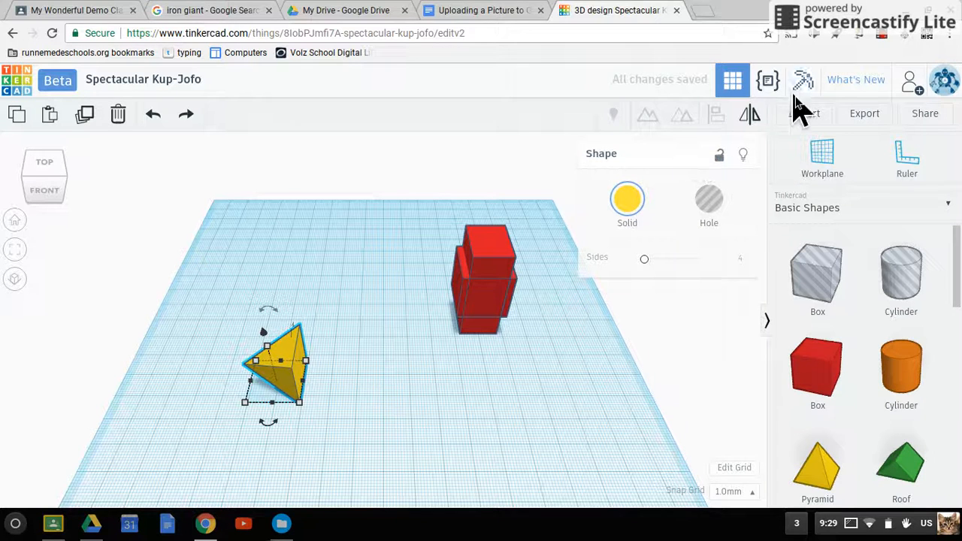
left_click(752, 118)
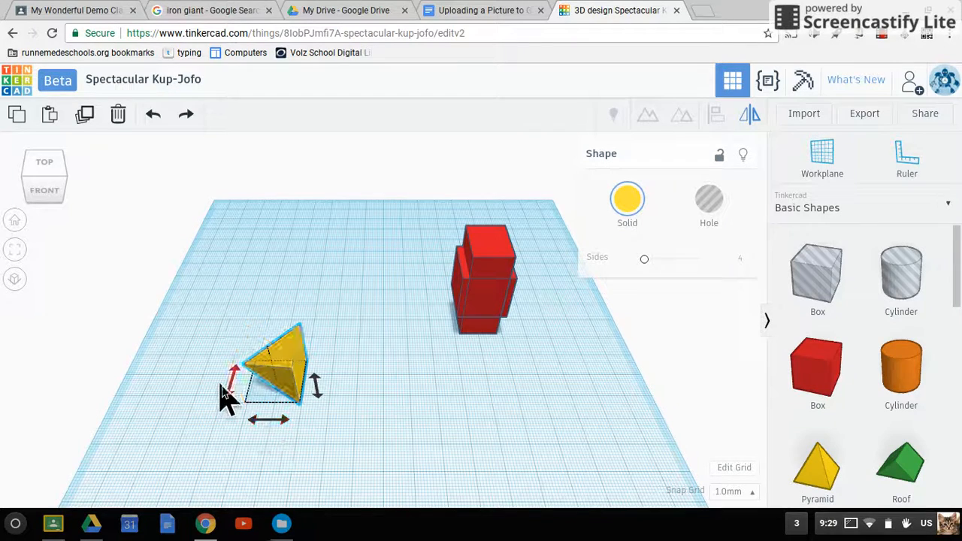
left_click(268, 423)
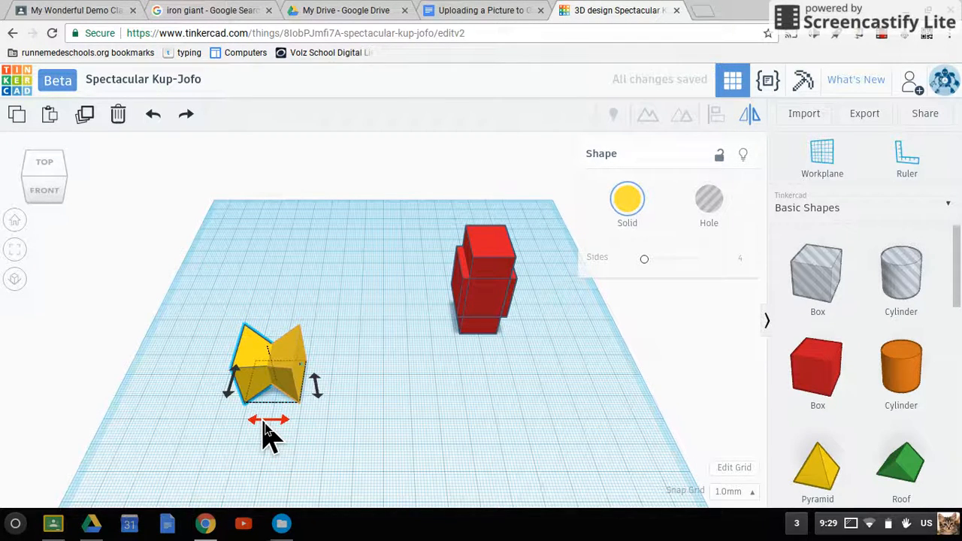
left_click(503, 391)
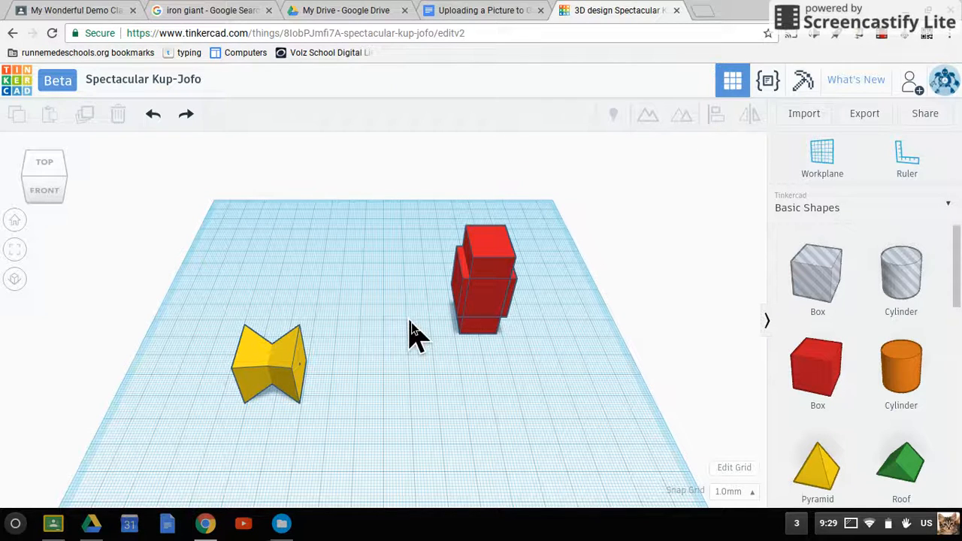
Step: Group the two mirrored yellow pyramids into a single shape
left_click_drag(300, 417, 225, 339)
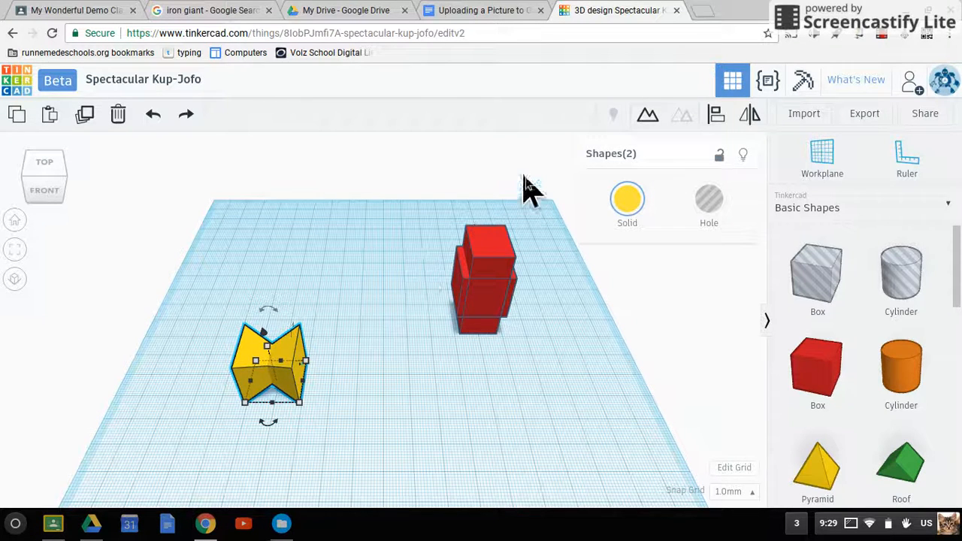
left_click(648, 116)
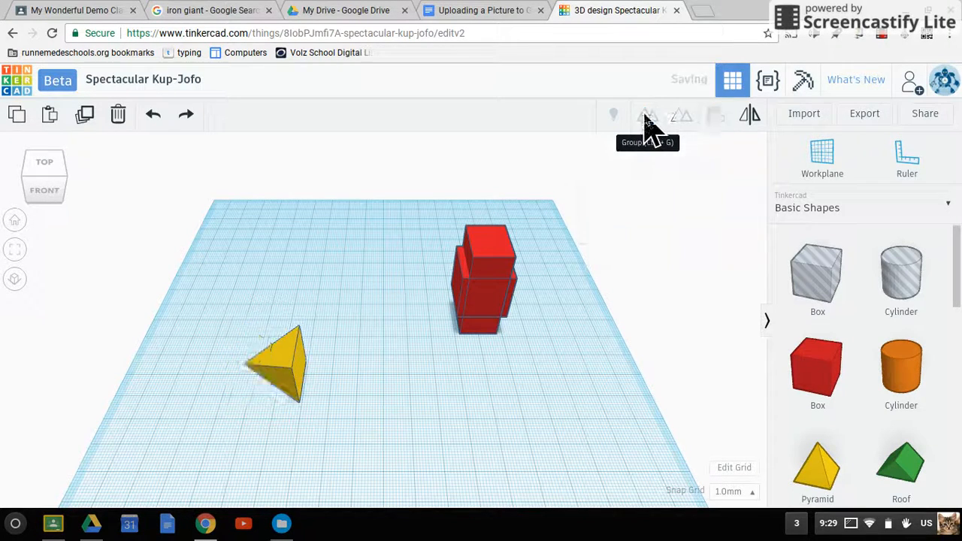
left_click(386, 411)
Step: Move the grouped pyramid shape back and to the right on the workplane, closer to the red boxes
left_click_drag(247, 389, 343, 326)
left_click(287, 307)
left_click(381, 396)
scroll(381, 396, "down", 1)
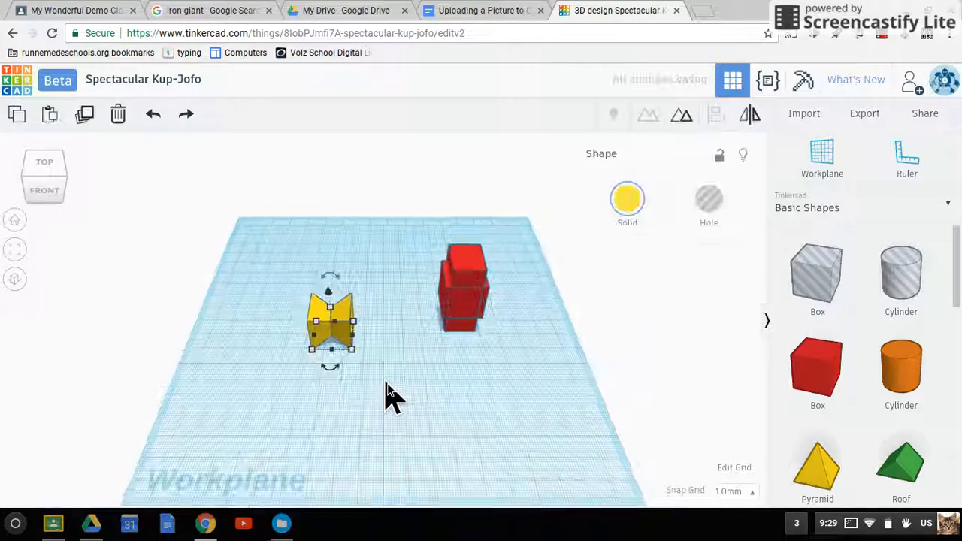
Step: Place a hole cylinder on the workplane in front of the yellow pyramid group
left_click(297, 369)
left_click(325, 339)
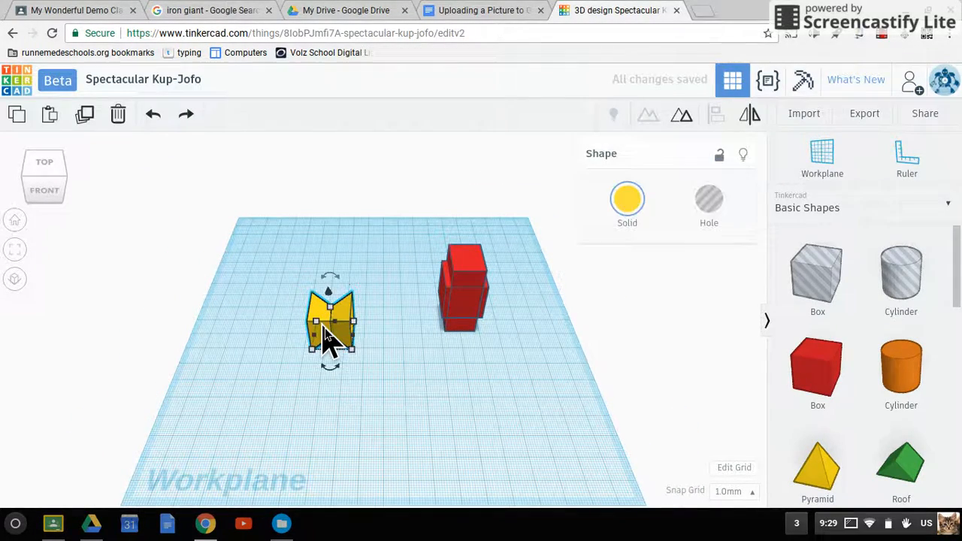
left_click(269, 349)
left_click(874, 292)
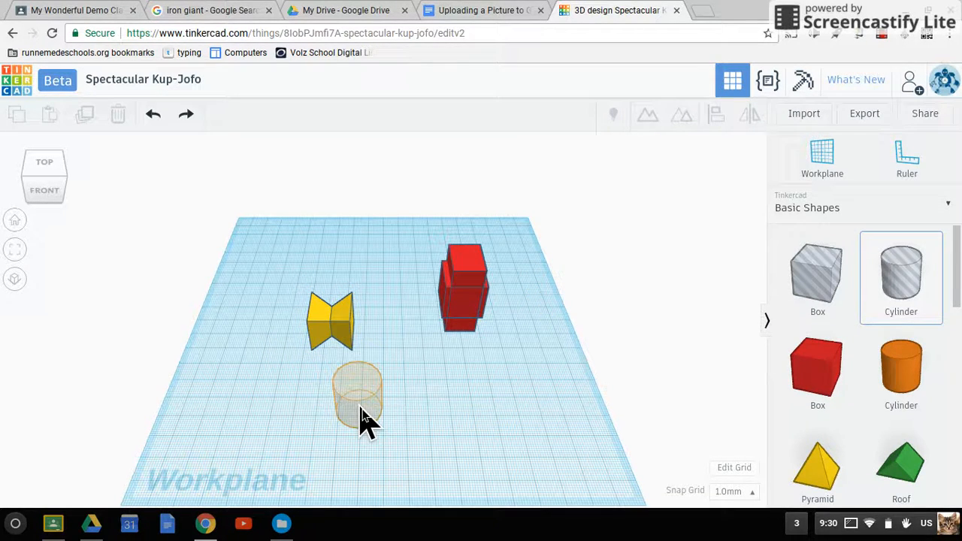
left_click(364, 422)
mouse_move(384, 434)
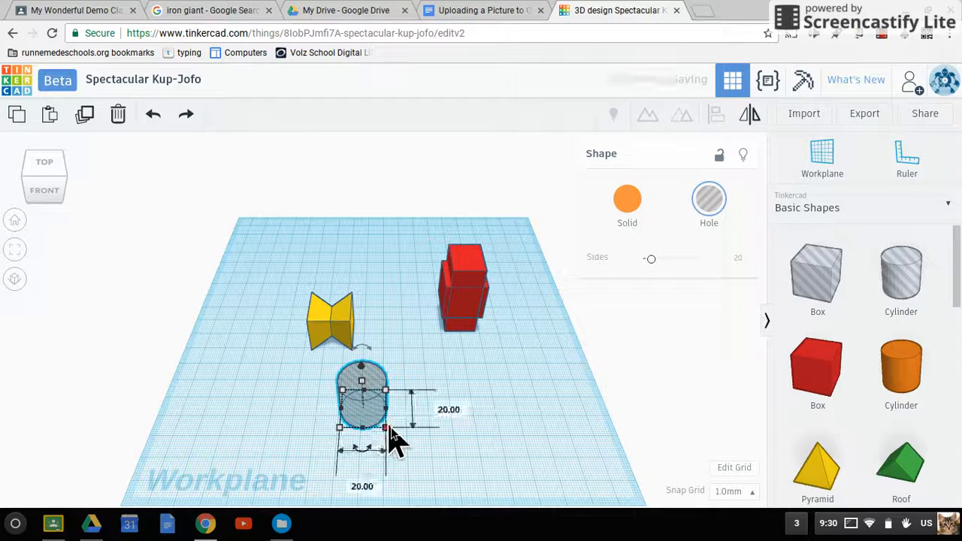
Step: Resize the hole cylinder to 4 mm long, 4 mm wide and 38 mm high
left_click(446, 409)
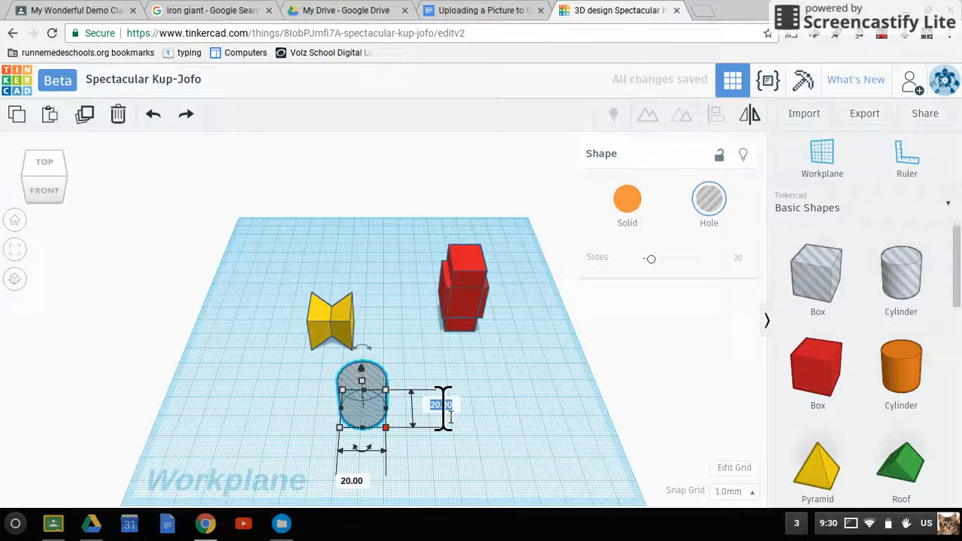
type("4")
key("Return")
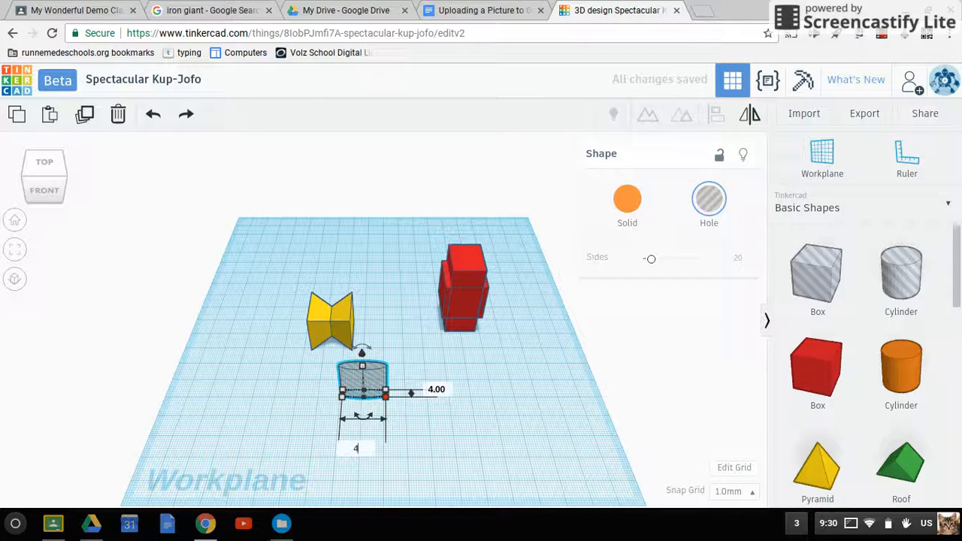
key("Return")
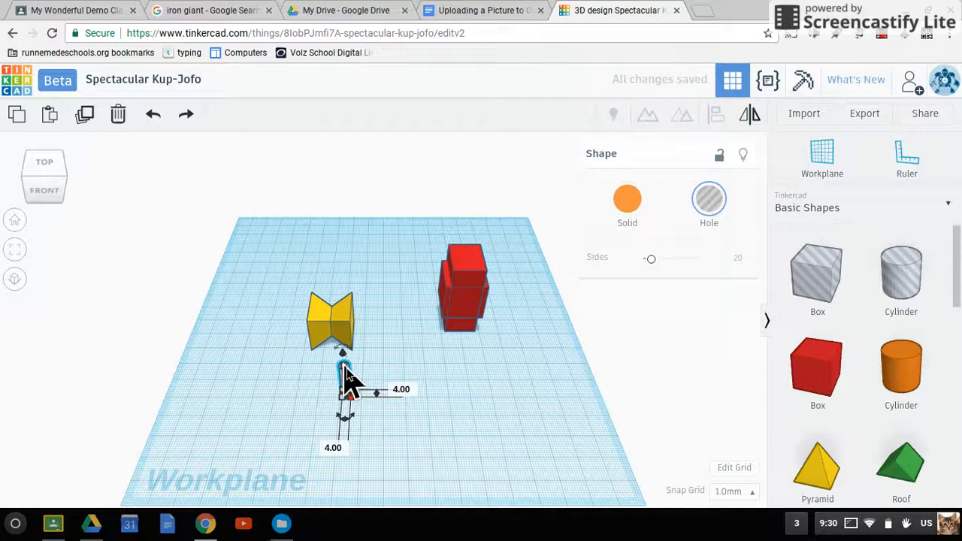
left_click(400, 378)
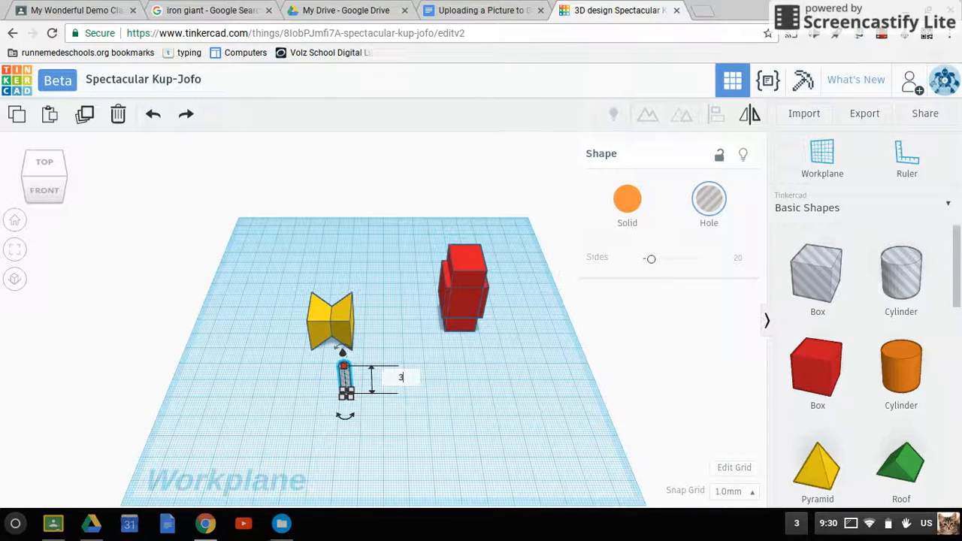
type("38")
key("Return")
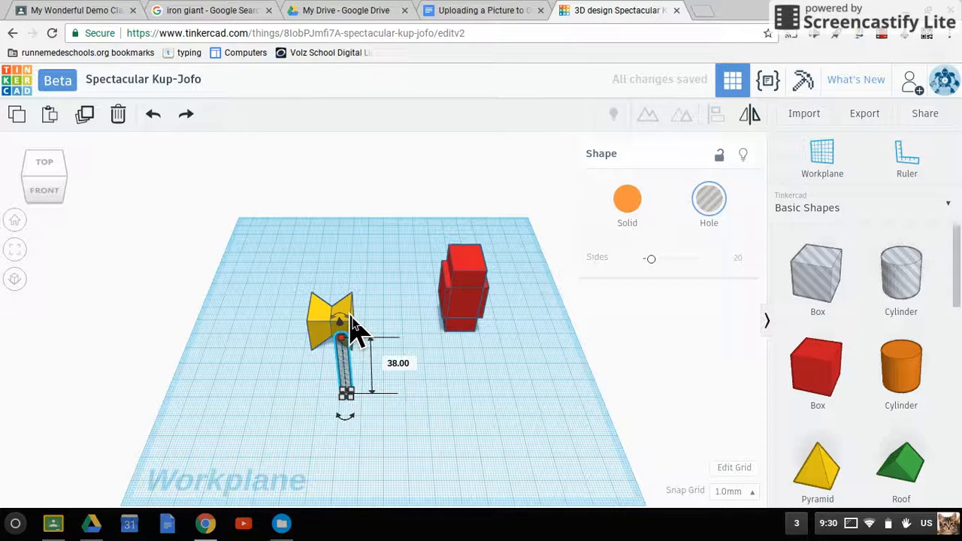
Step: Rotate the hole cylinder 90° so that it lies flat, running left to right
mouse_move(347, 323)
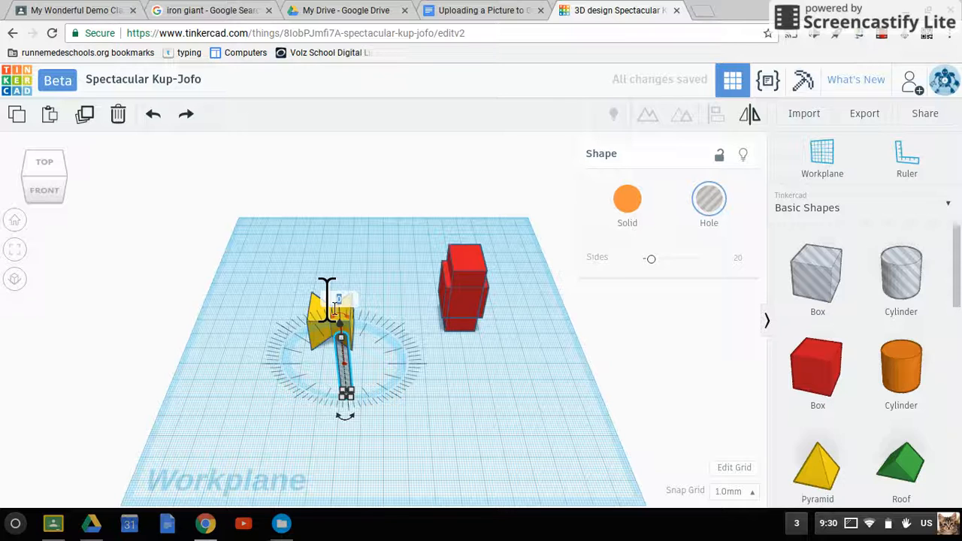
type("90")
key("Return")
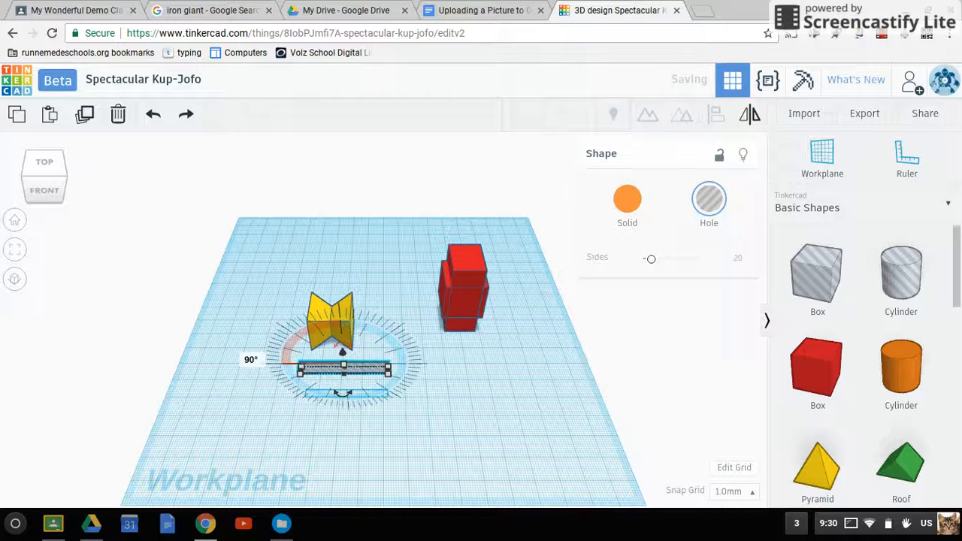
left_click(253, 411)
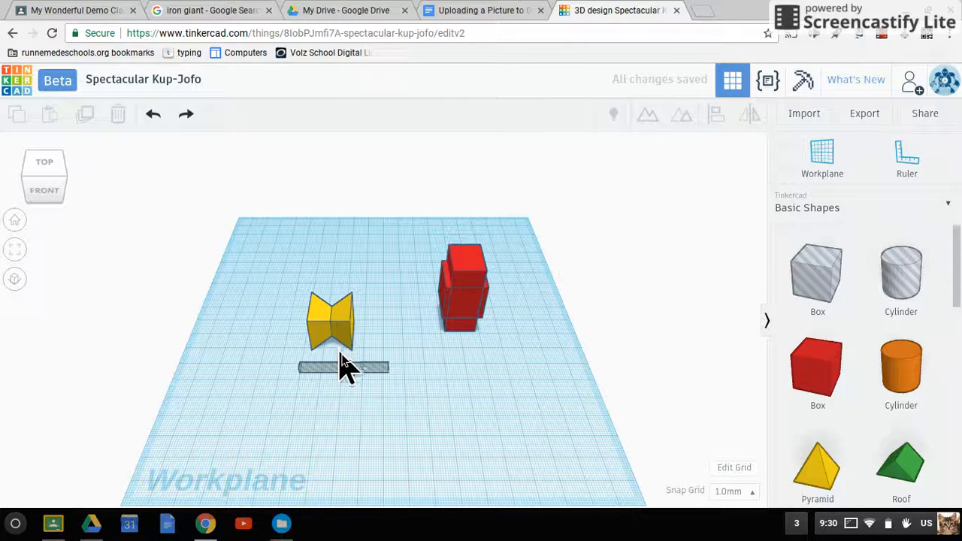
Step: Center the hole cylinder and the yellow pyramid group on each other in width, depth and height
left_click(337, 306)
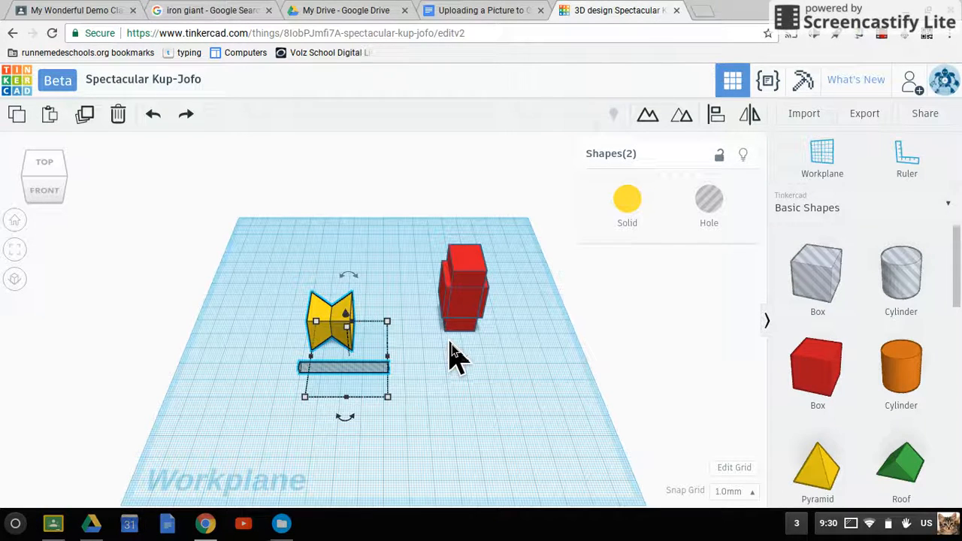
left_click(720, 123)
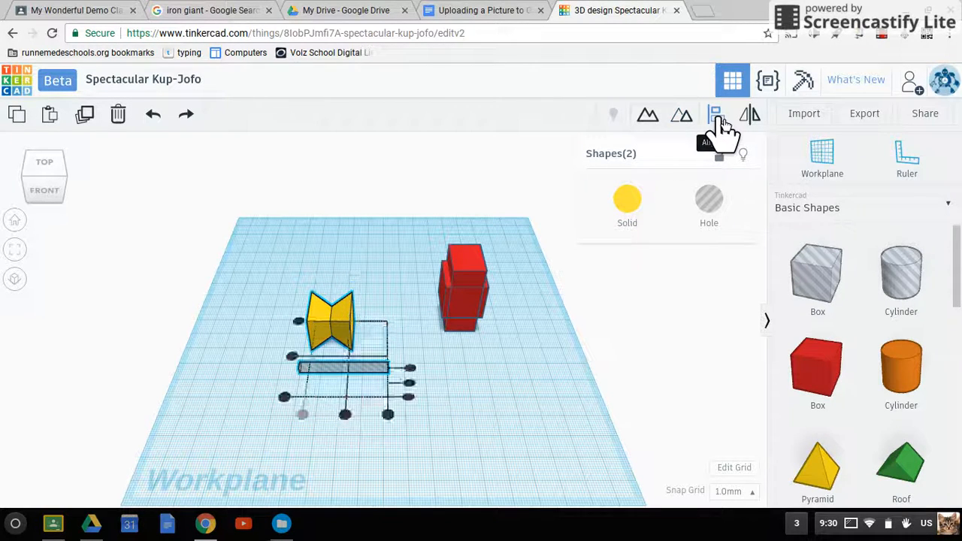
left_click(344, 415)
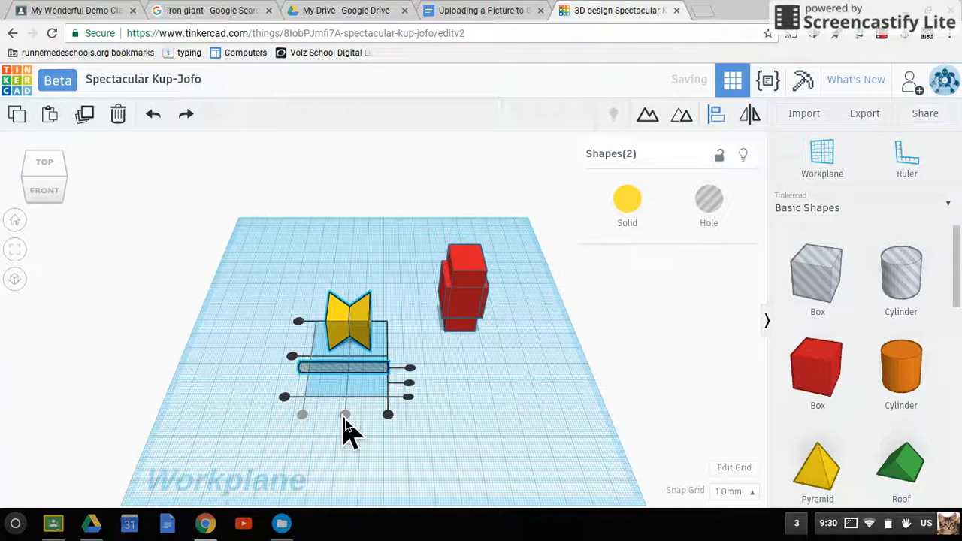
left_click(292, 357)
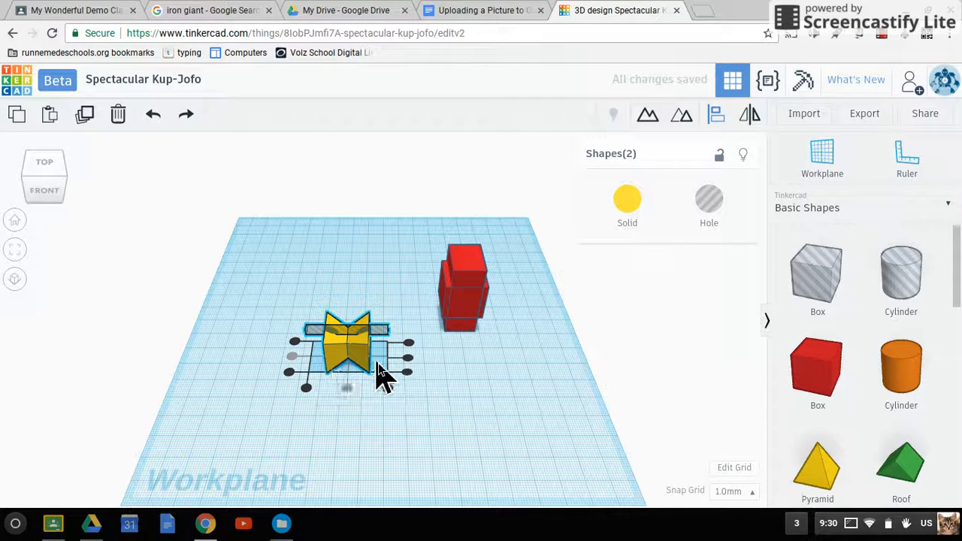
left_click(408, 359)
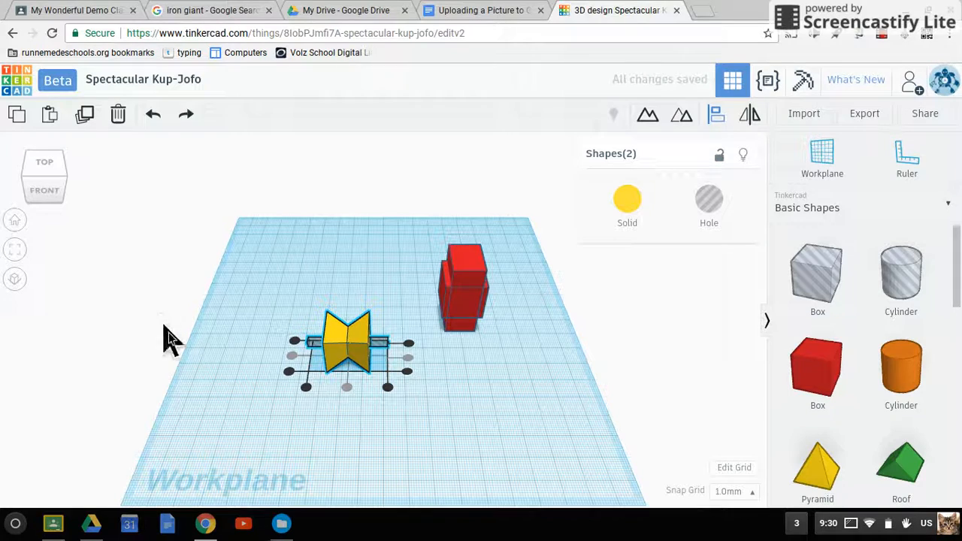
left_click(316, 443)
Step: Group the hole cylinder with the yellow shape to cut a round hole through it, and check the hole from the left side
scroll(339, 441, "down", 3)
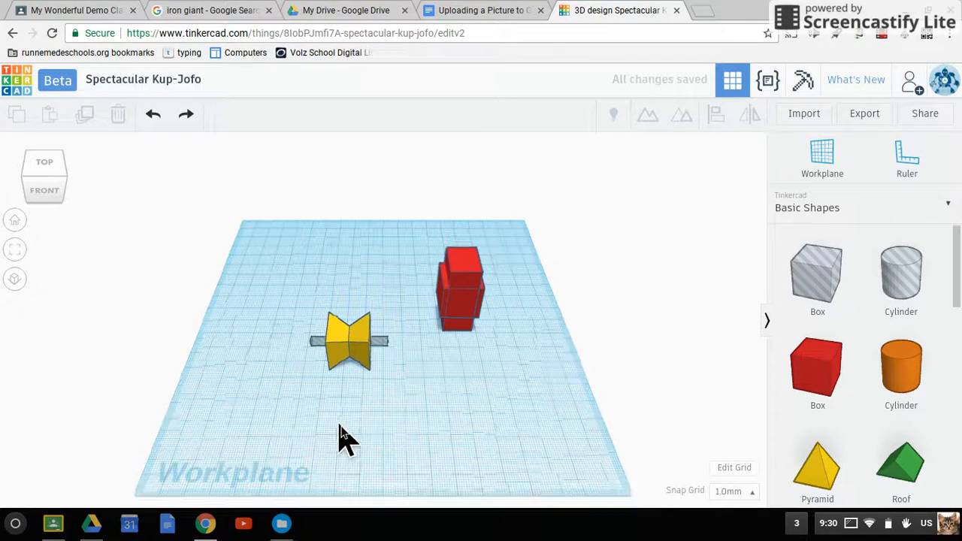
mouse_move(41, 193)
left_mouse_down()
mouse_move(62, 193)
mouse_move(43, 191)
mouse_move(41, 203)
left_mouse_up()
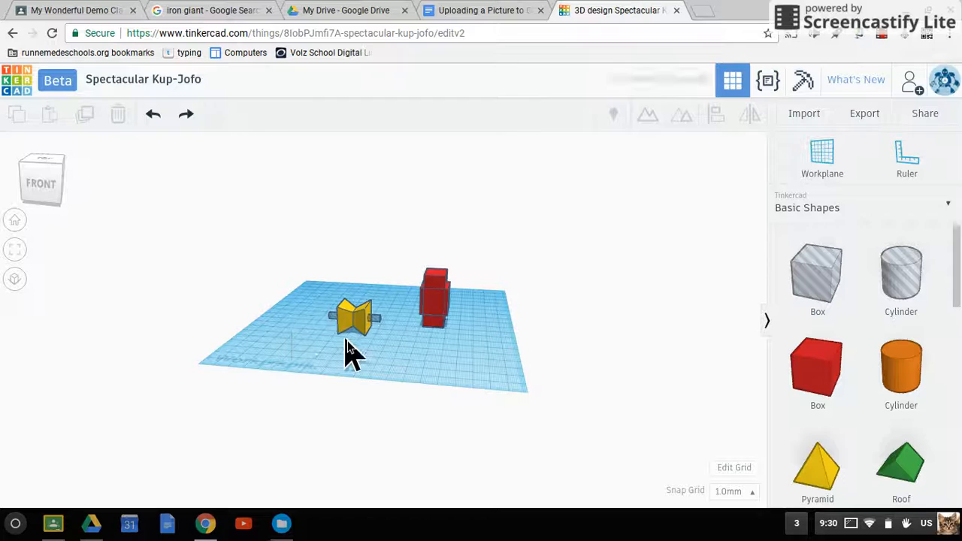
left_click_drag(356, 360, 356, 265)
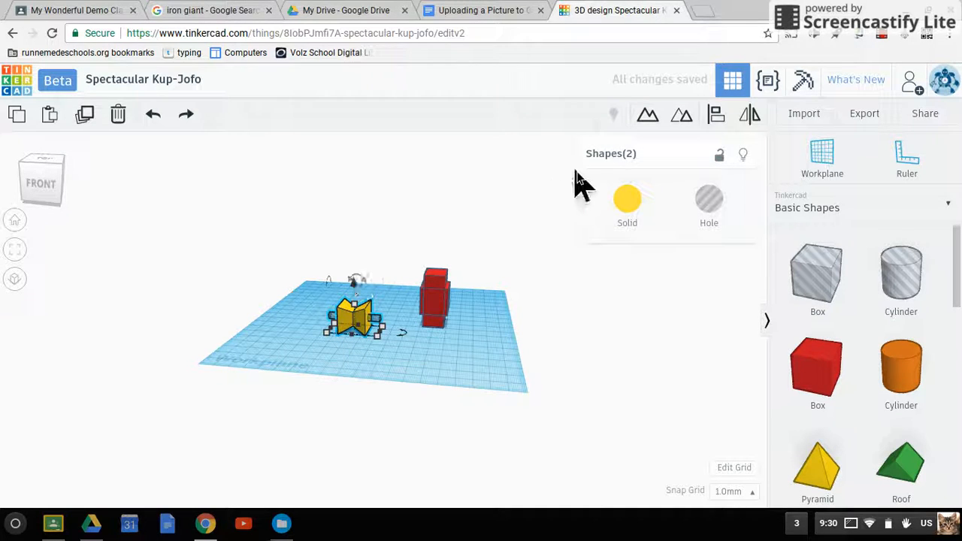
left_click(652, 119)
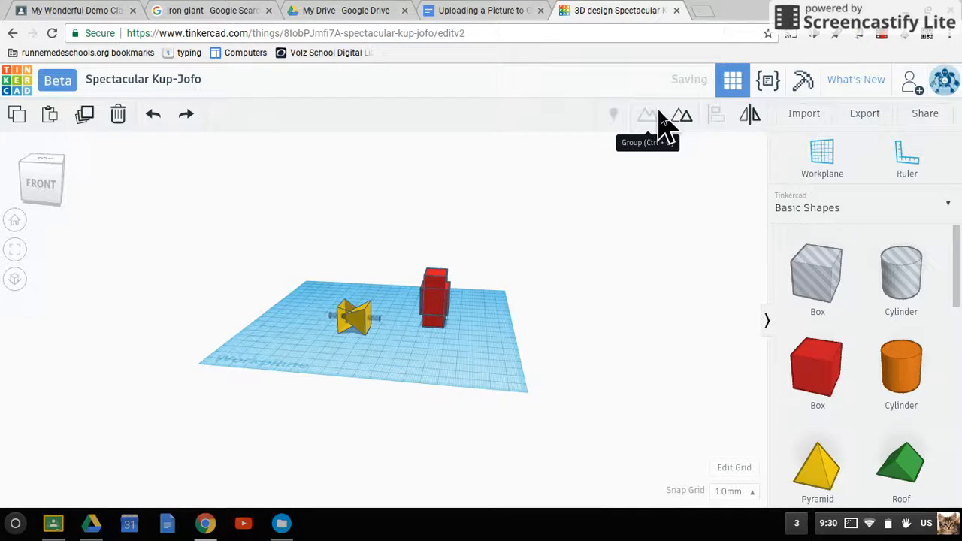
left_click(334, 358)
left_click_drag(50, 181, 72, 197)
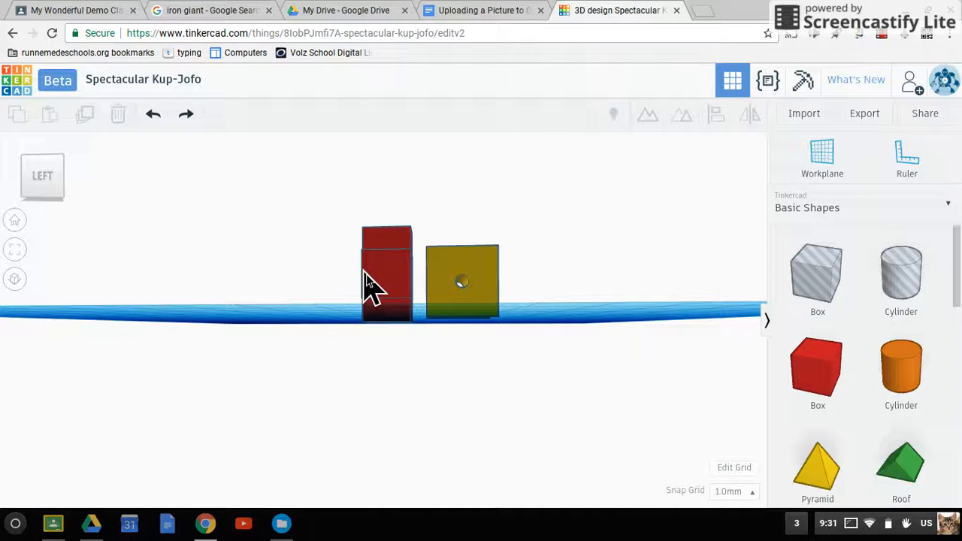
Step: Place a Text shape from the Text collection on the workplane in front of the red boxes
left_click(35, 185)
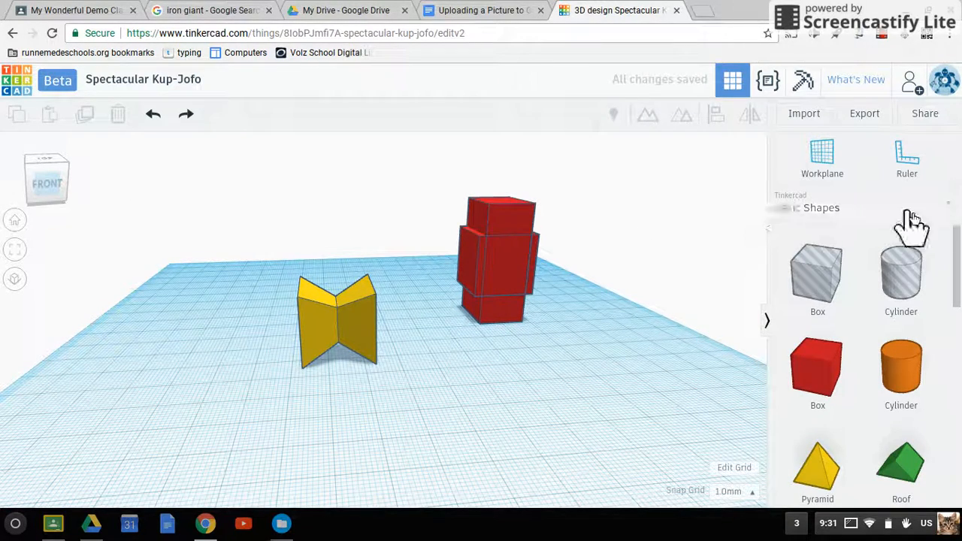
left_click(949, 211)
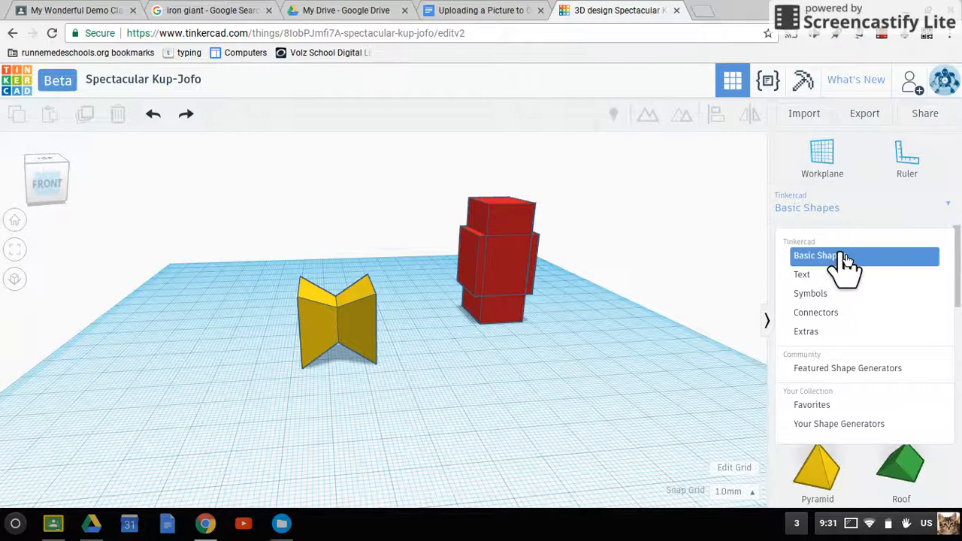
left_click(818, 279)
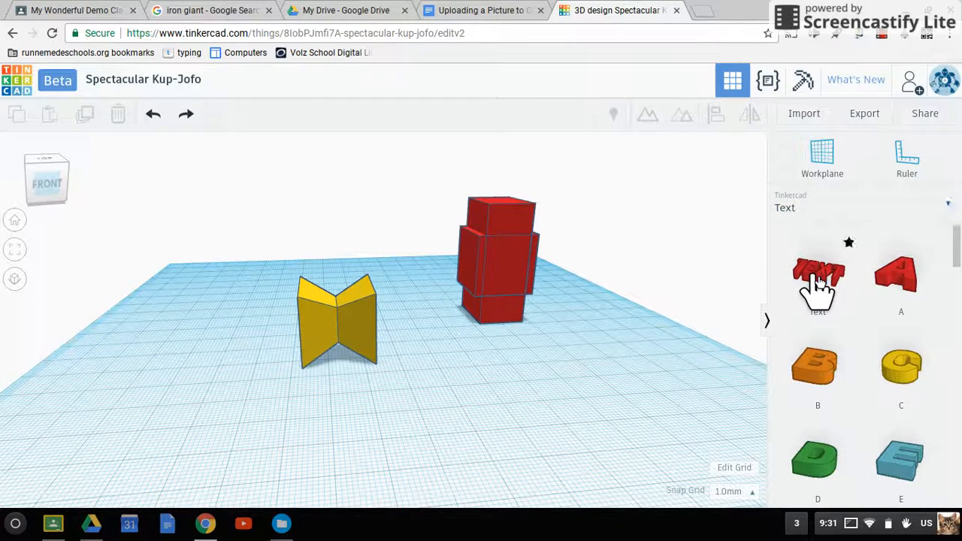
left_click_drag(819, 295, 486, 408)
scroll(496, 380, "down", 3)
scroll(514, 350, "up", 5)
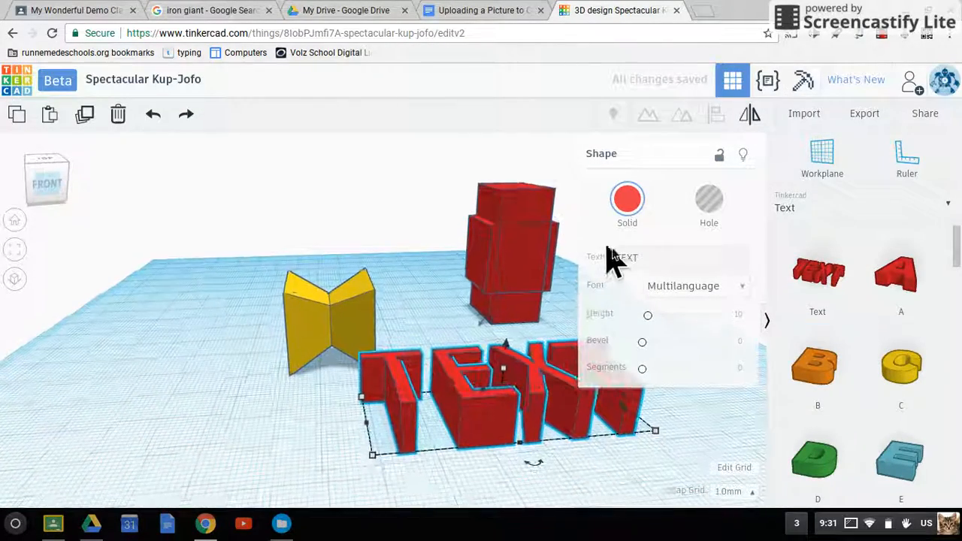
Step: Change the text shape's wording to the surname and set its height to about 22, bevel 0.19 and segments 2
left_click(650, 259)
type("Bonora")
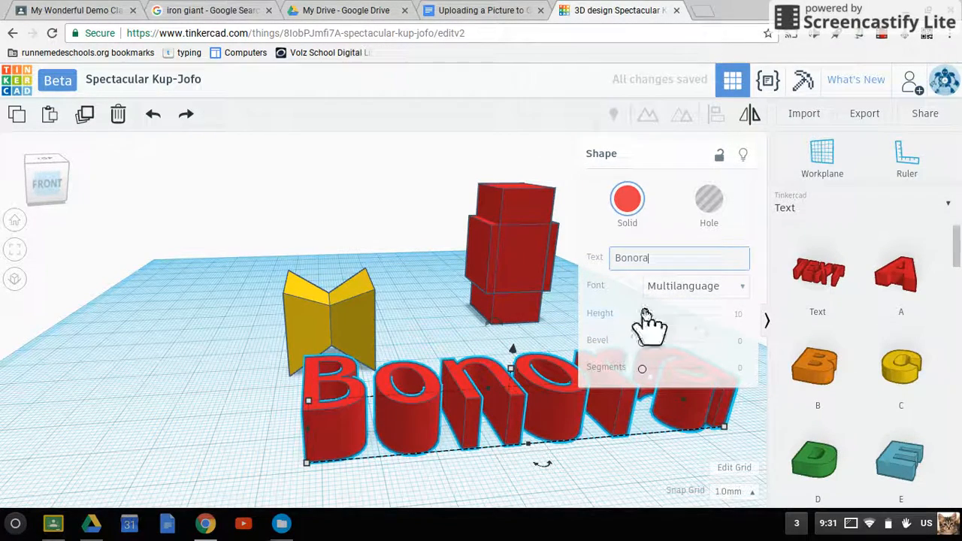
left_click_drag(648, 315, 664, 368)
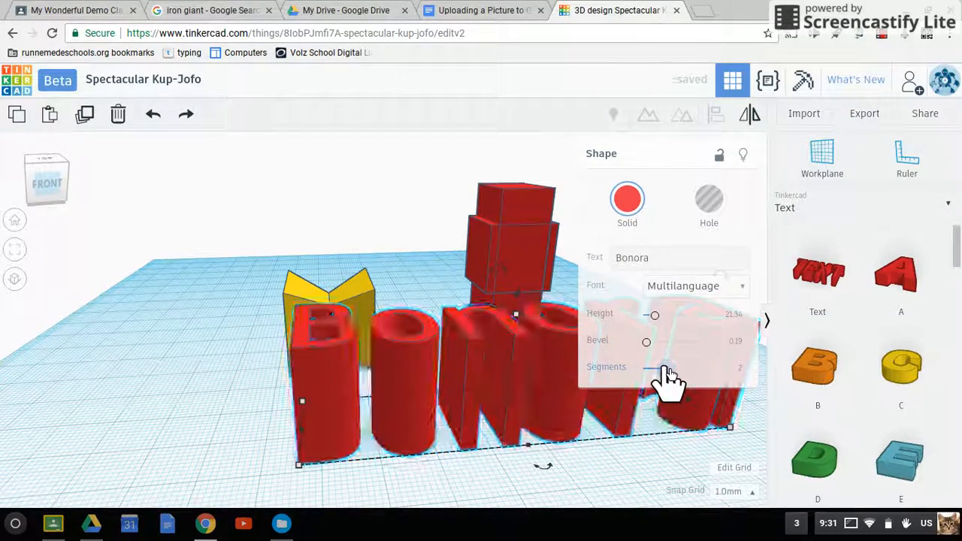
Step: Move the tall red box slightly back, behind the wider red box
left_click(520, 314)
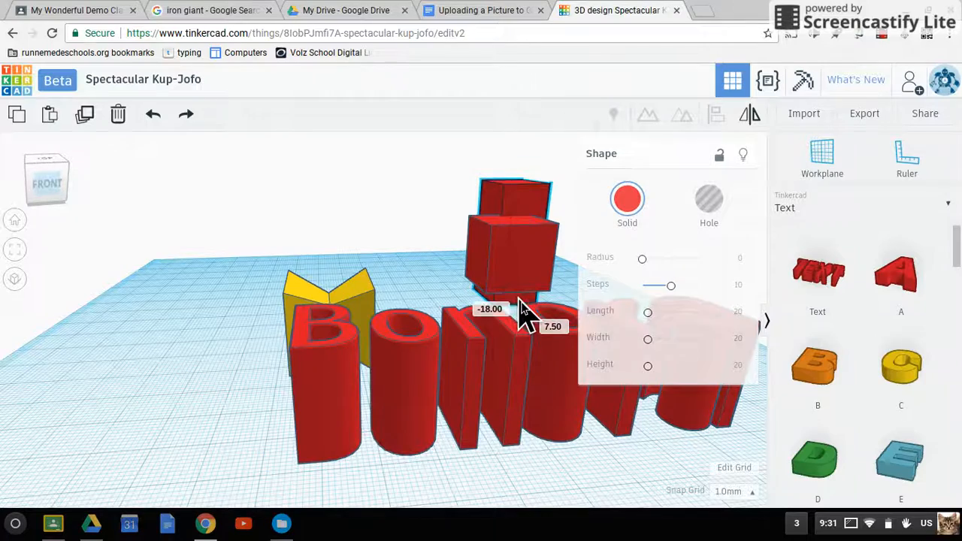
scroll(522, 308, "down", 3)
left_click(536, 482)
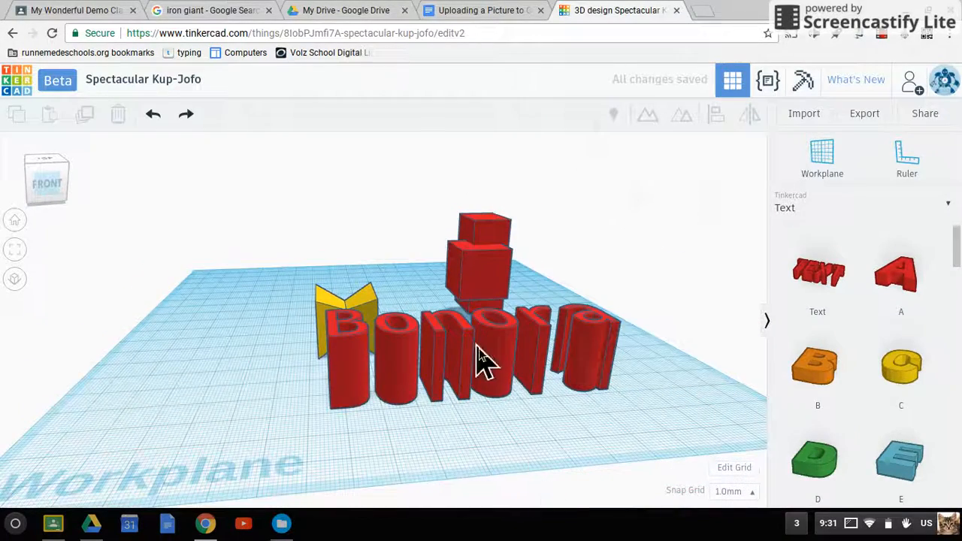
scroll(478, 361, "down", 3)
scroll(393, 333, "up", 2)
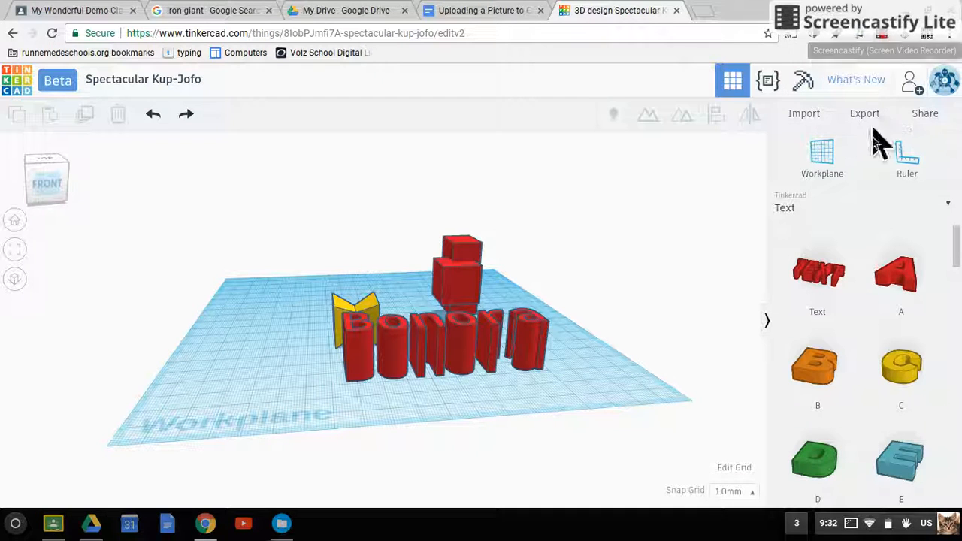
left_click(855, 526)
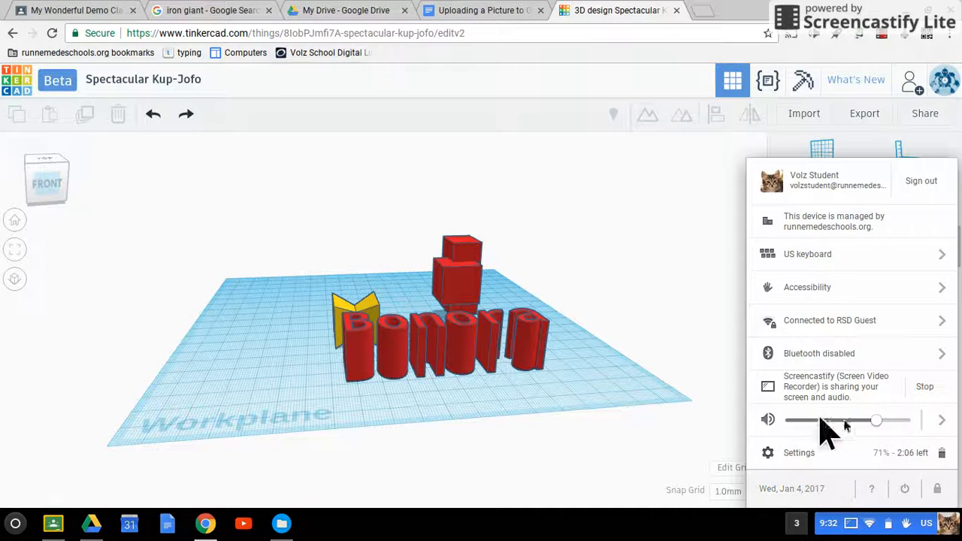